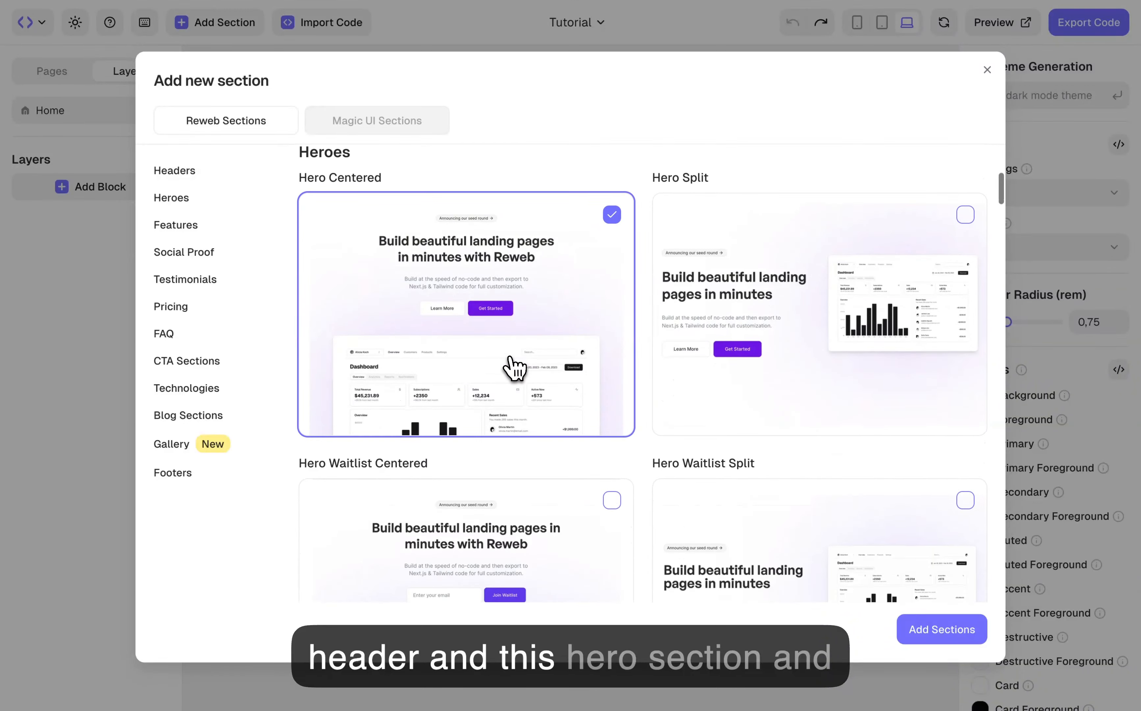
Add the selected header and Hero Centered sections to the page and look over the result.
{"action": "left_click", "coordinate": [940, 630]}
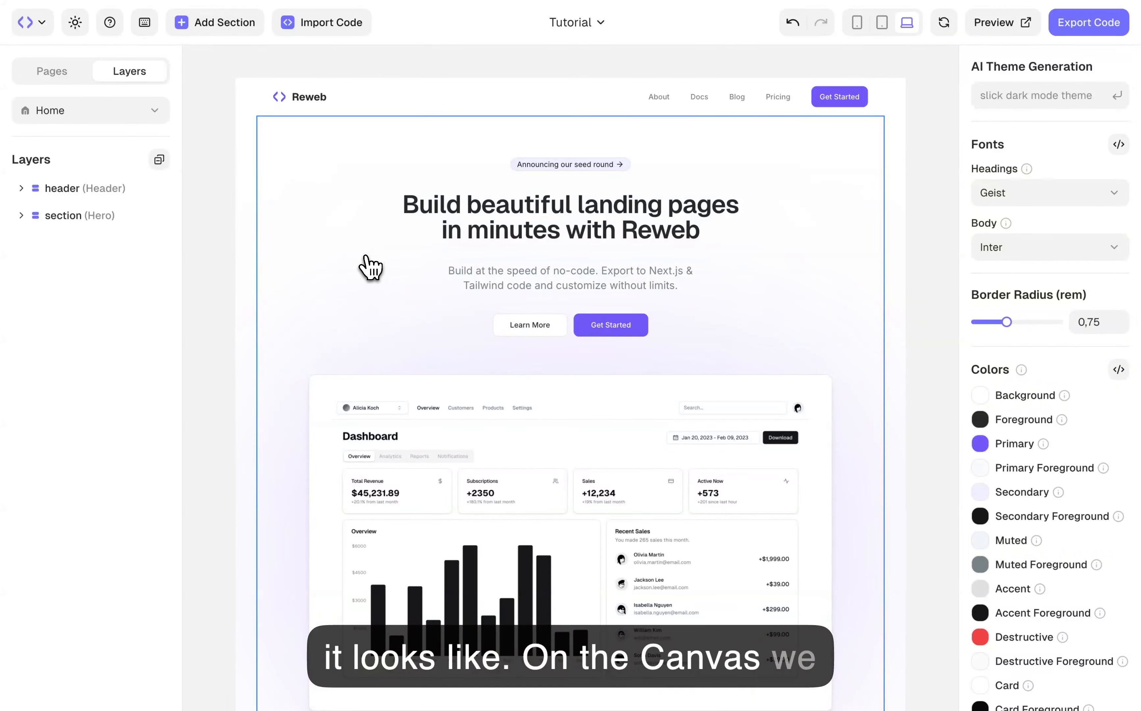
{"action": "scroll", "coordinate": [375, 263], "scroll_direction": "up", "scroll_amount": 5}
{"action": "scroll", "coordinate": [371, 267], "scroll_direction": "down", "scroll_amount": 3}
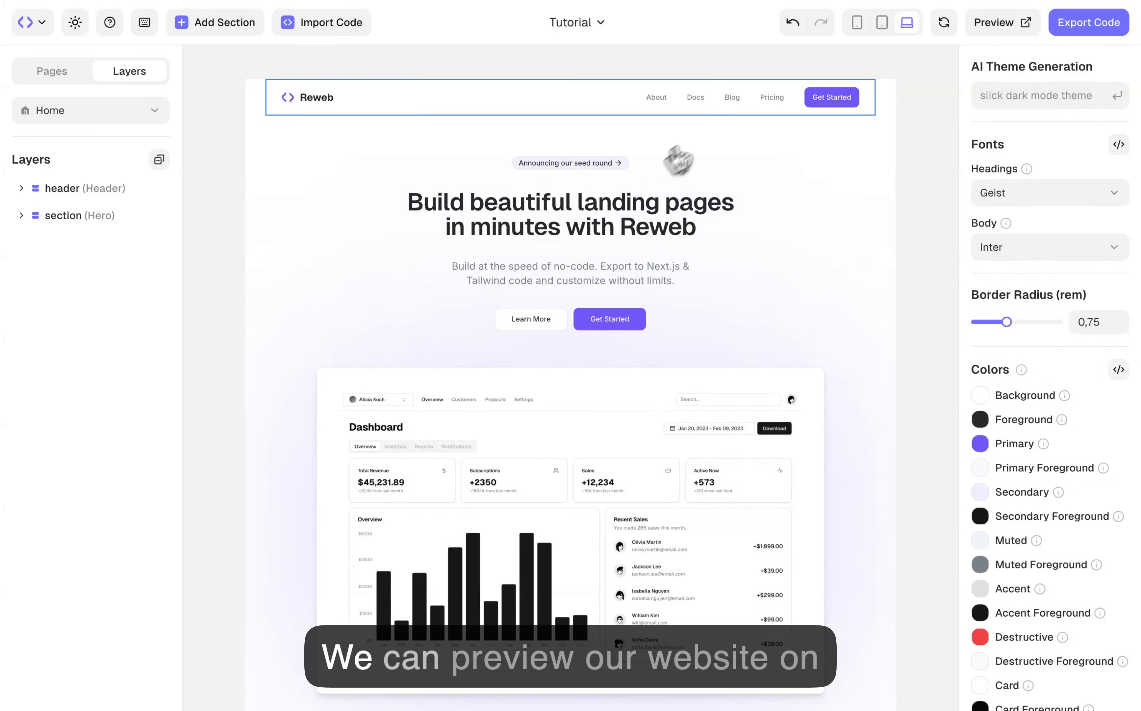
Preview the page at tablet and mobile sizes, ending back on the desktop size.
{"action": "left_click", "coordinate": [885, 35]}
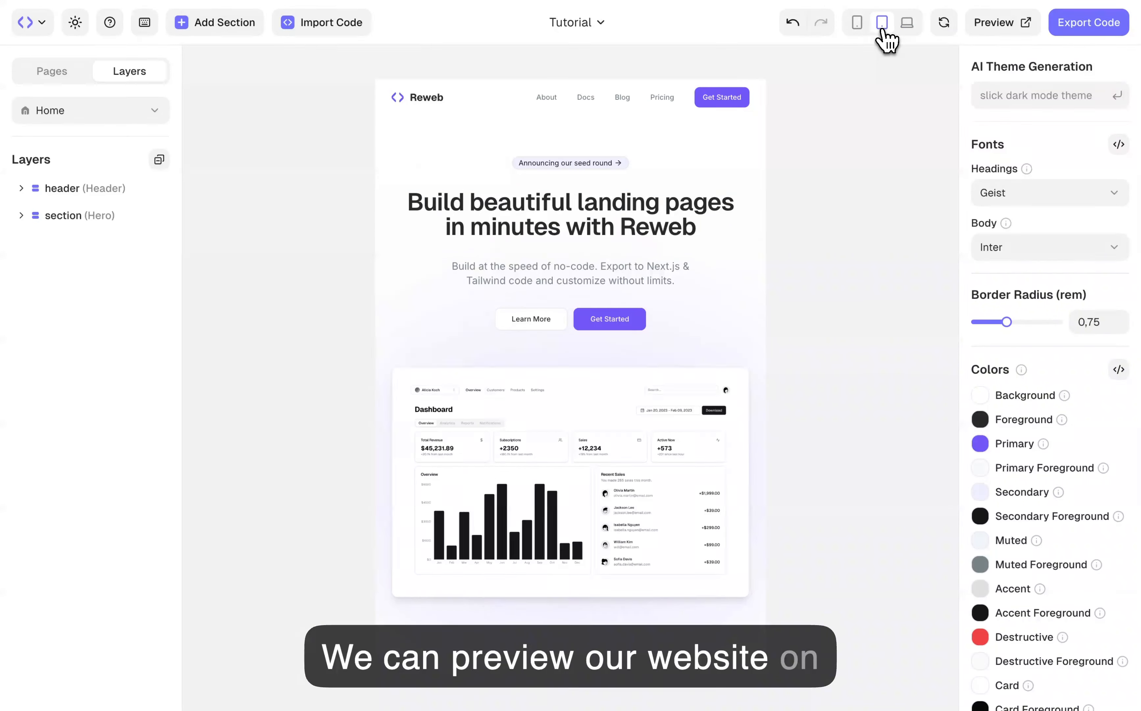
{"action": "left_click", "coordinate": [858, 36]}
{"action": "left_click", "coordinate": [908, 27]}
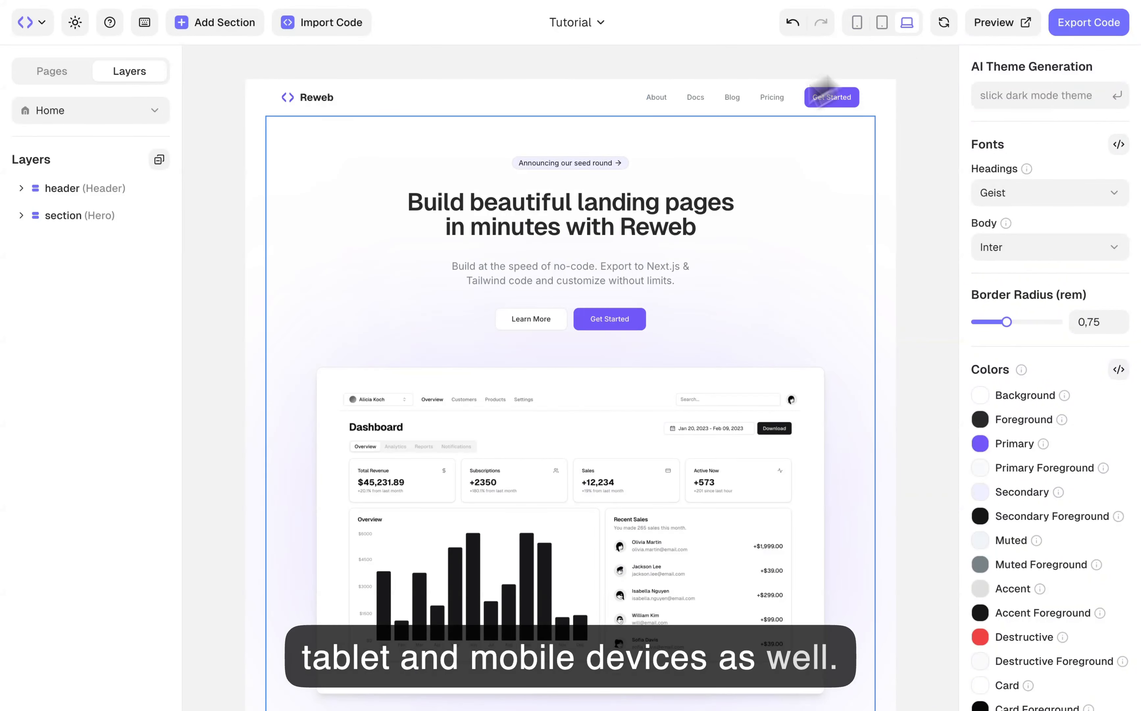
Change the hero headline's wording to "Build beautiful landing pages very fast with Reweb".
{"action": "left_click", "coordinate": [590, 221]}
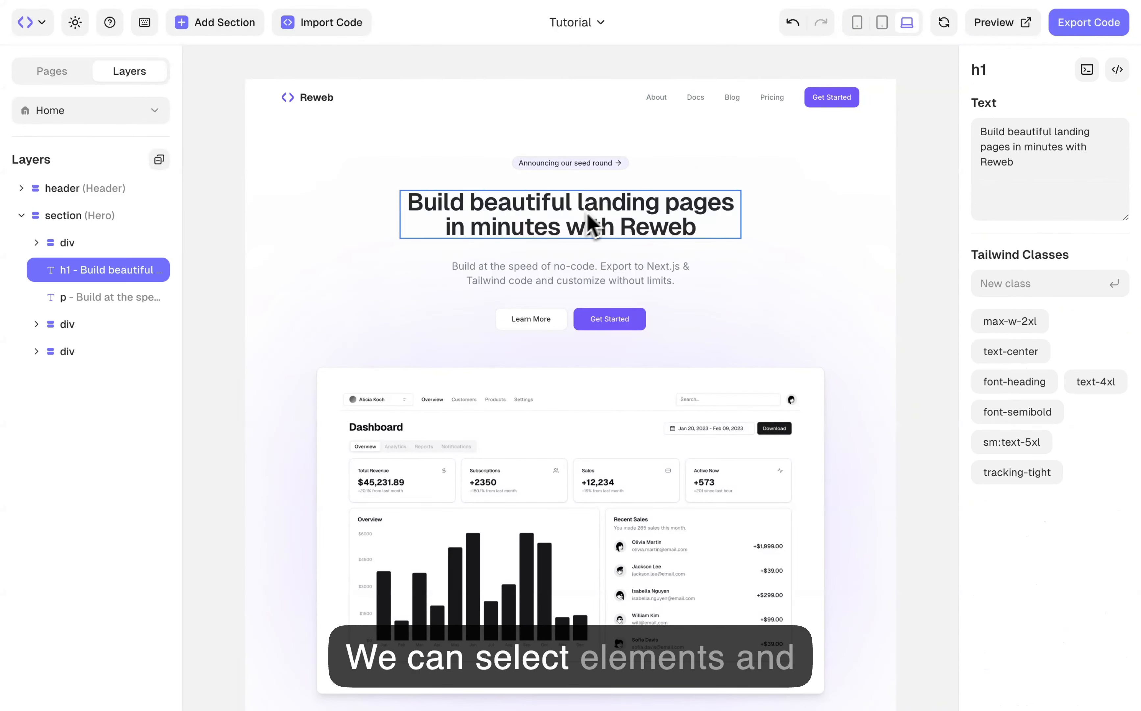
{"action": "double_click", "coordinate": [534, 229]}
{"action": "key", "text": "BackSpace"}
{"action": "key", "text": "BackSpace"}
{"action": "key", "text": "BackSpace"}
{"action": "key", "text": "BackSpace"}
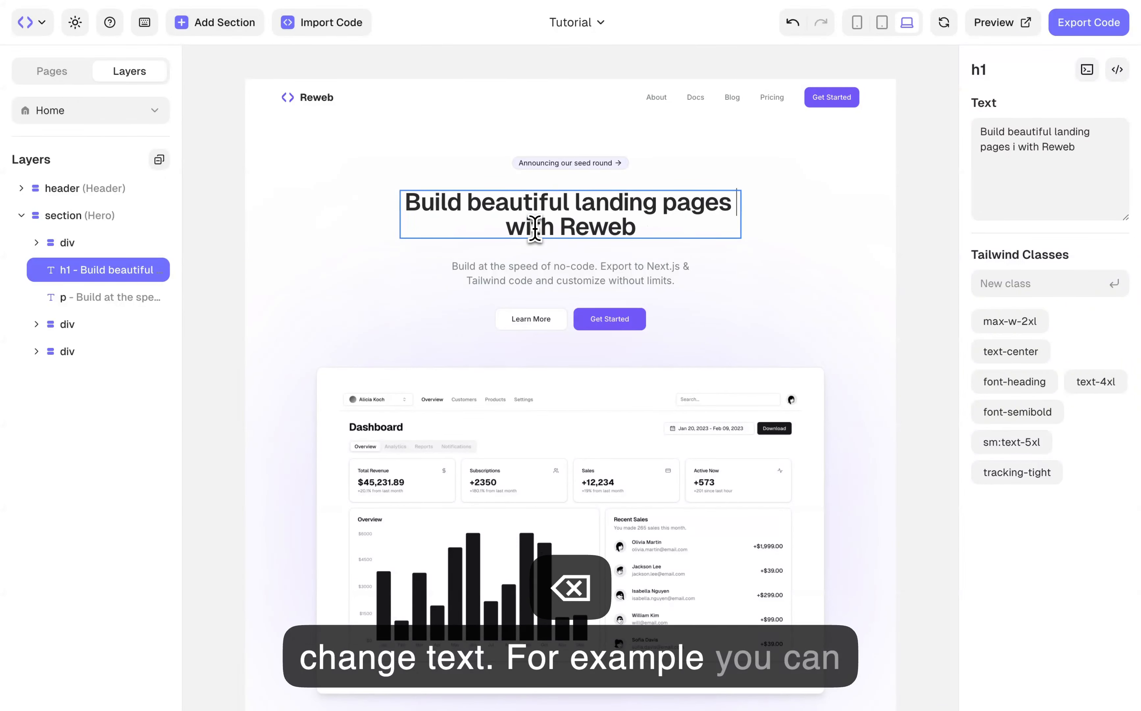
{"action": "type", "text": "very fast"}
{"action": "key", "text": "Escape"}
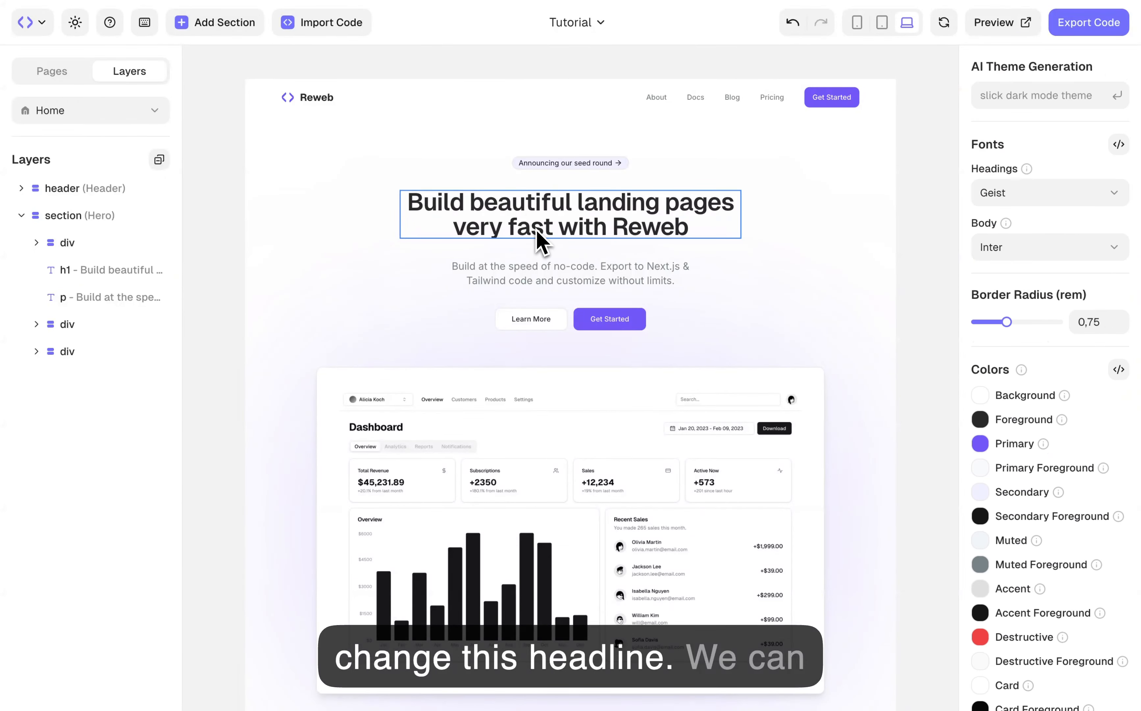
Duplicate the hero headline and undo the duplication.
{"action": "mouse_move", "coordinate": [583, 221]}
{"action": "left_mouse_down"}
{"action": "mouse_move", "coordinate": [575, 310]}
{"action": "mouse_move", "coordinate": [601, 196]}
{"action": "mouse_move", "coordinate": [599, 217]}
{"action": "left_mouse_up"}
{"action": "right_click", "coordinate": [566, 210]}
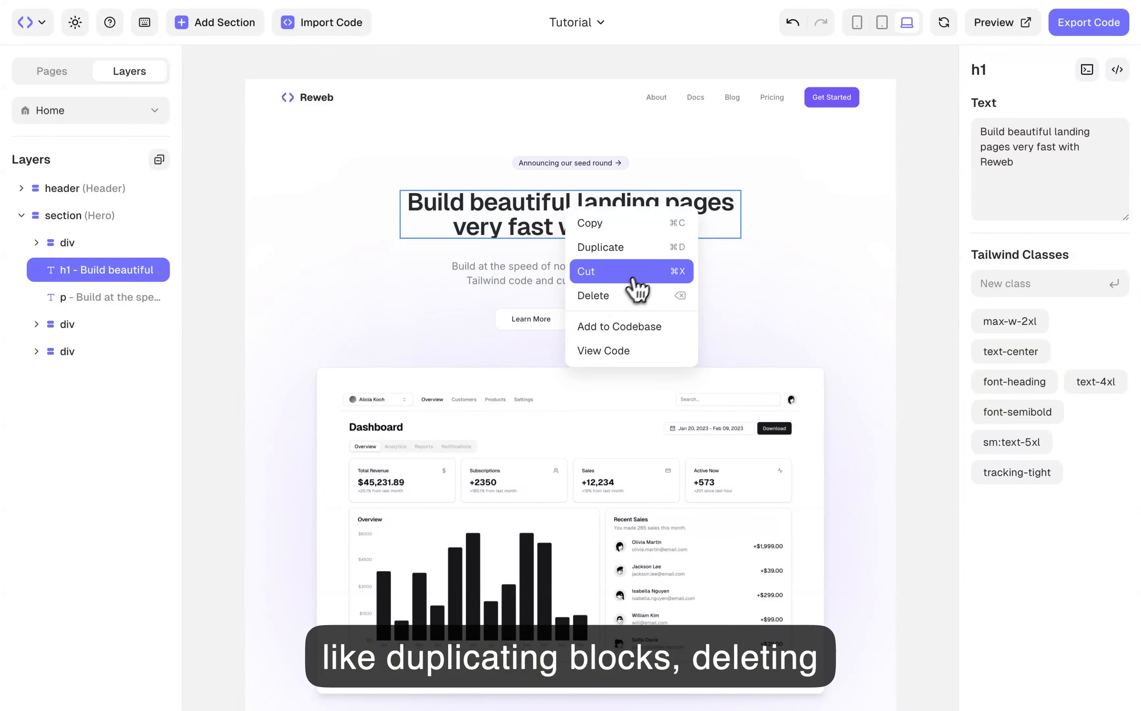
{"action": "left_click", "coordinate": [651, 257]}
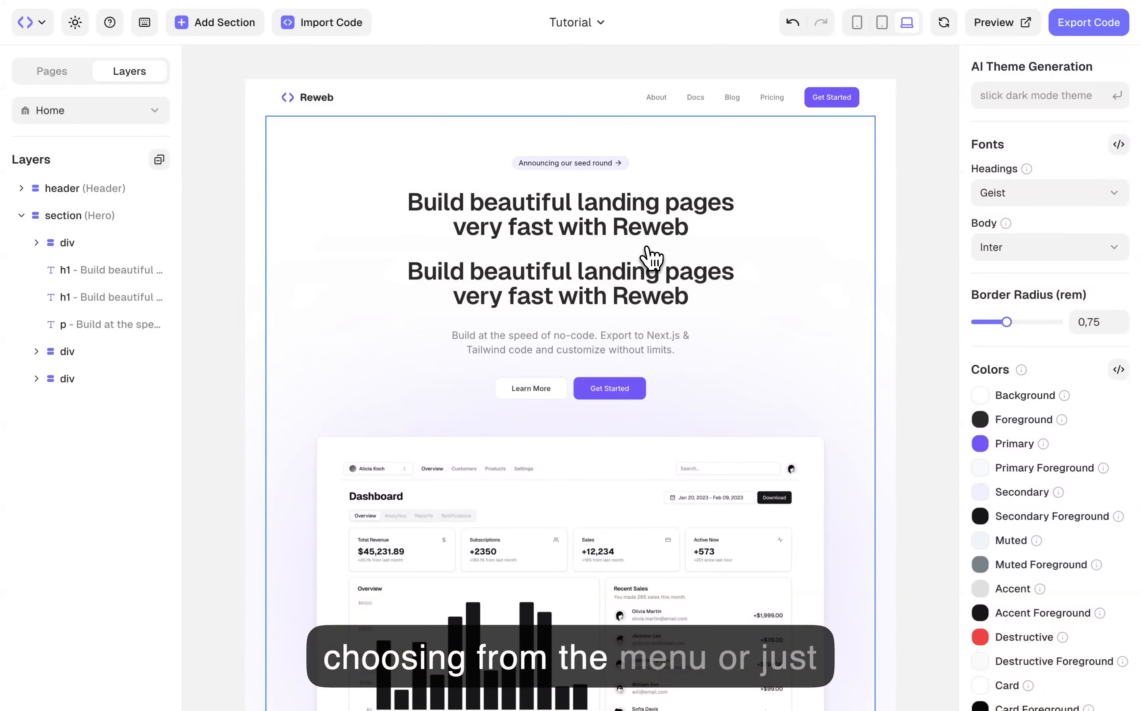
{"action": "left_click", "coordinate": [612, 289]}
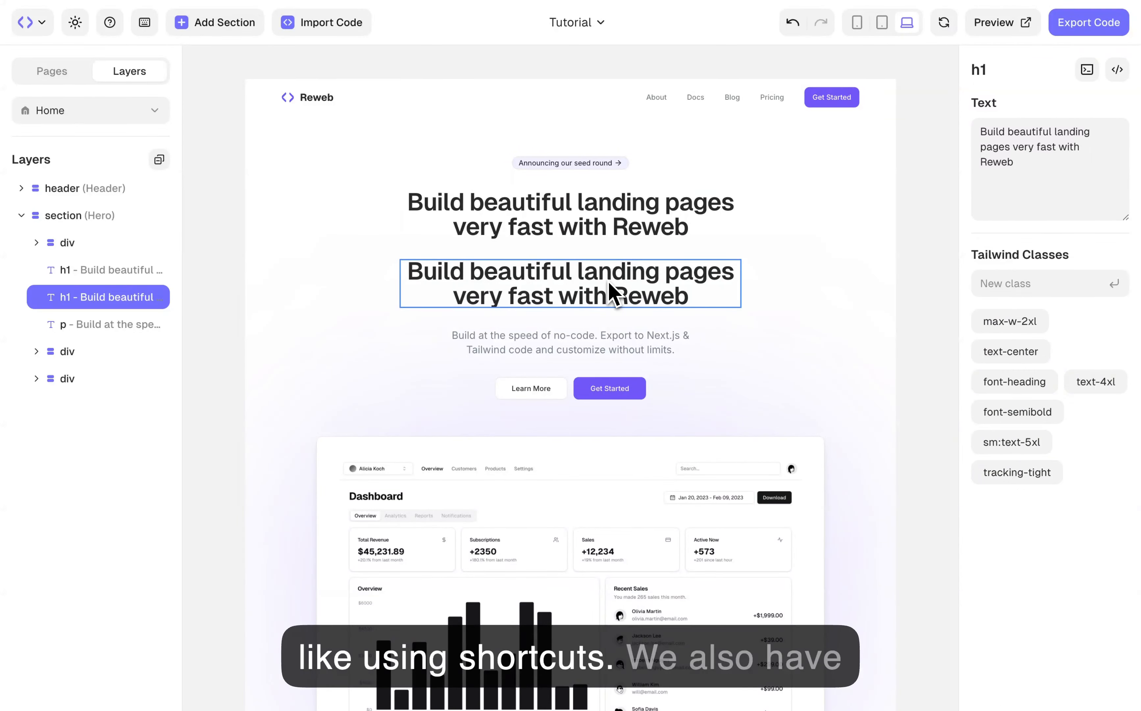
{"action": "key", "text": "super+z"}
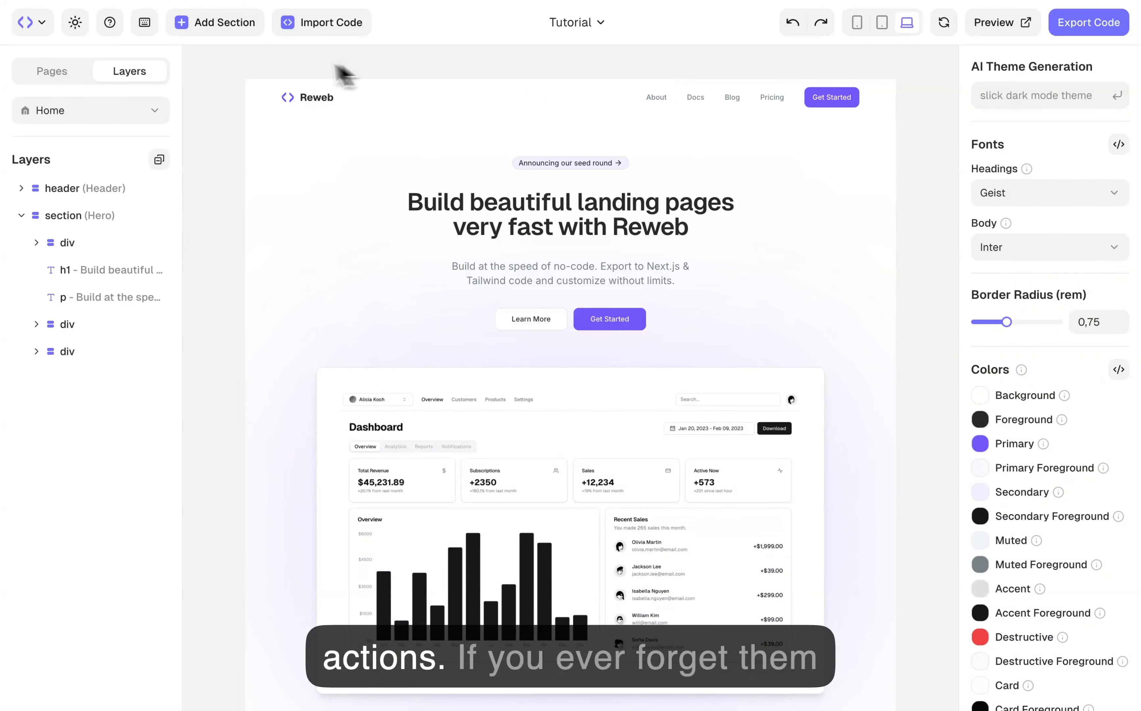
View the list of keyboard shortcuts and close it.
{"action": "left_click", "coordinate": [149, 27]}
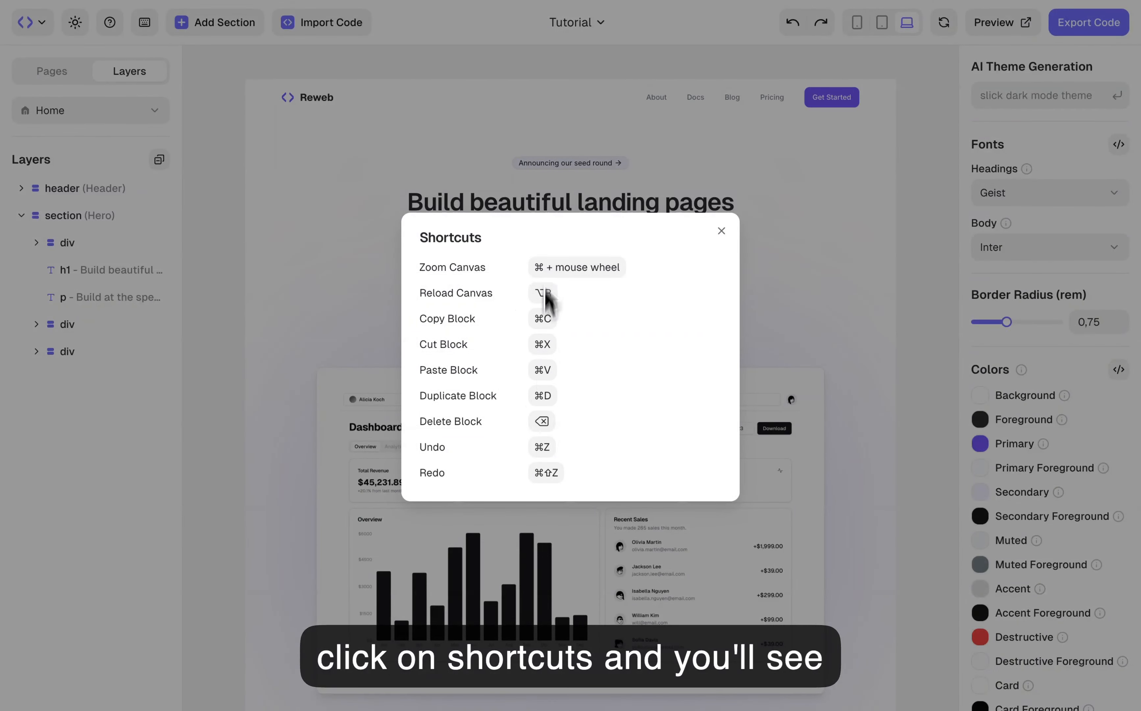
{"action": "left_click", "coordinate": [562, 183]}
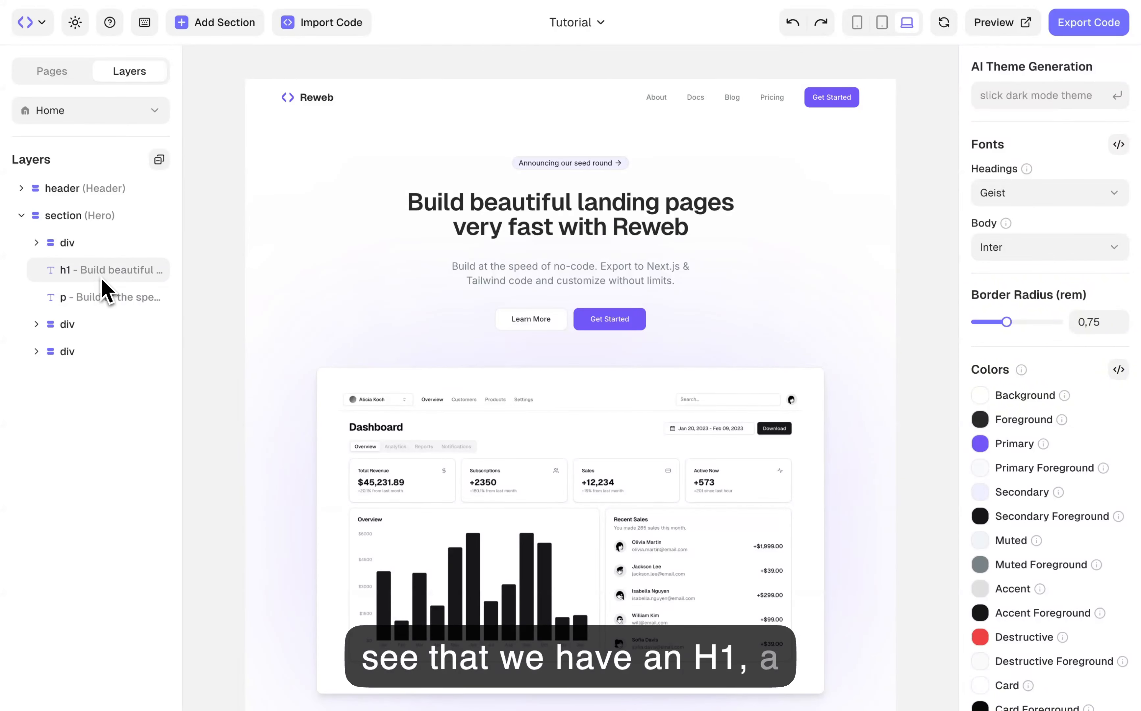
Expand the div holding the hero's two buttons in the layer tree, and select the headline and paragraph in turn.
{"action": "left_click", "coordinate": [37, 324]}
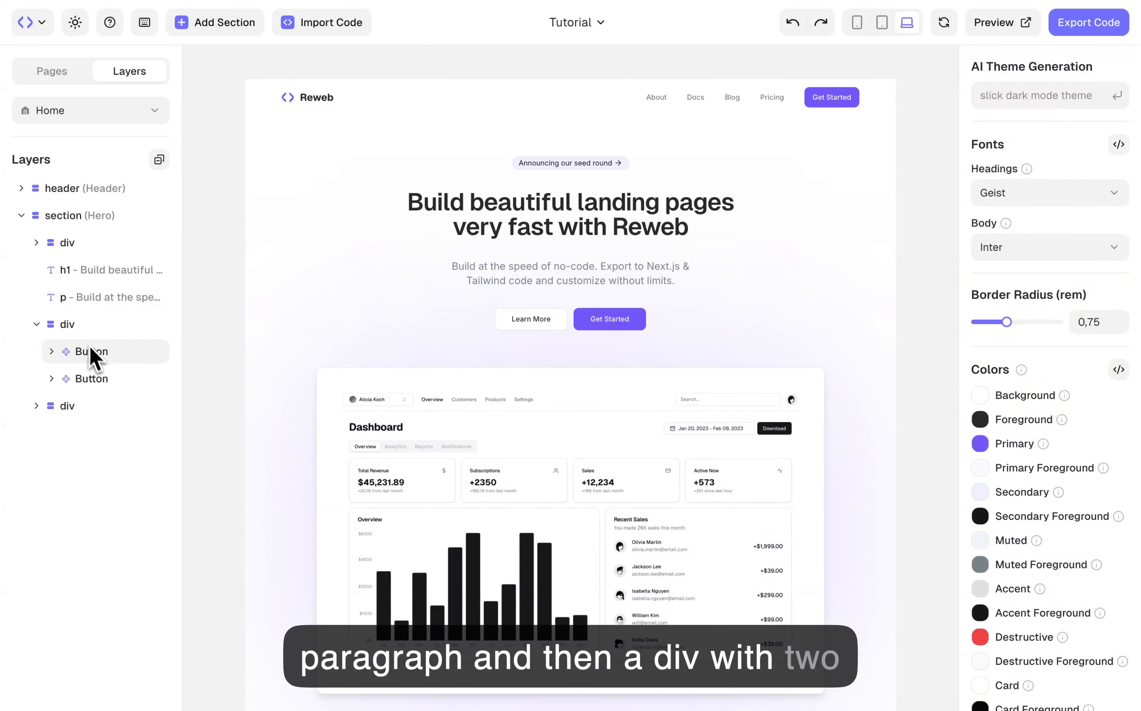
{"action": "left_click_drag", "start_coordinate": [100, 364], "coordinate": [110, 280]}
{"action": "left_click", "coordinate": [110, 275]}
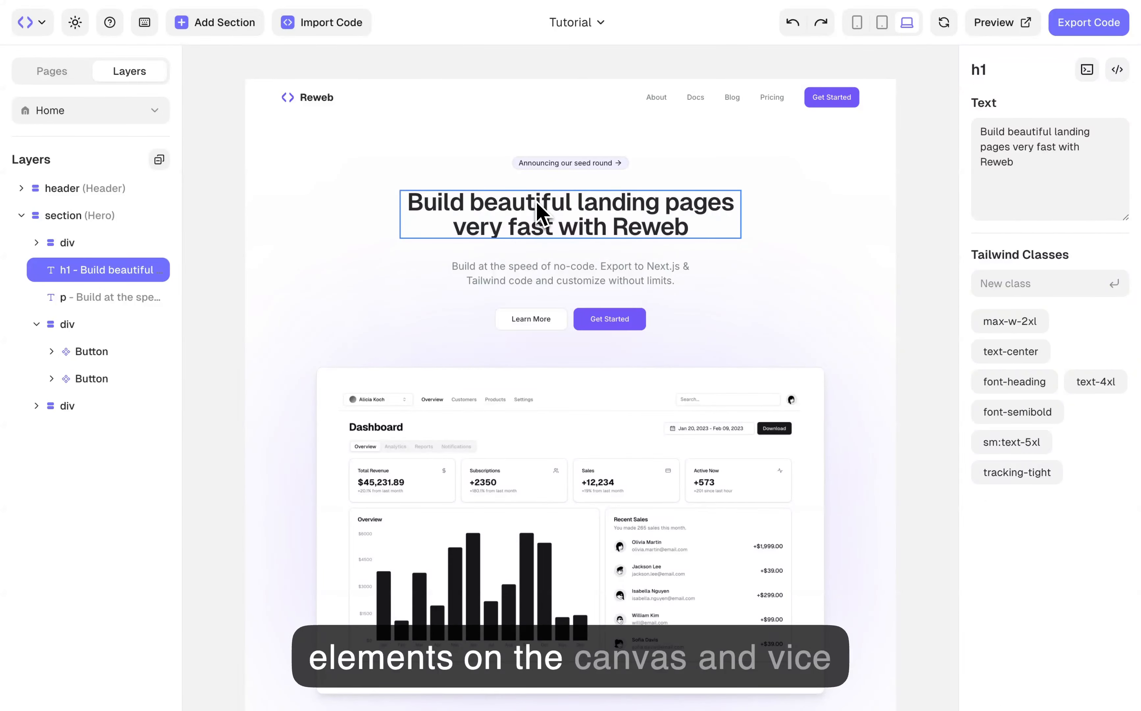
{"action": "left_click", "coordinate": [540, 278]}
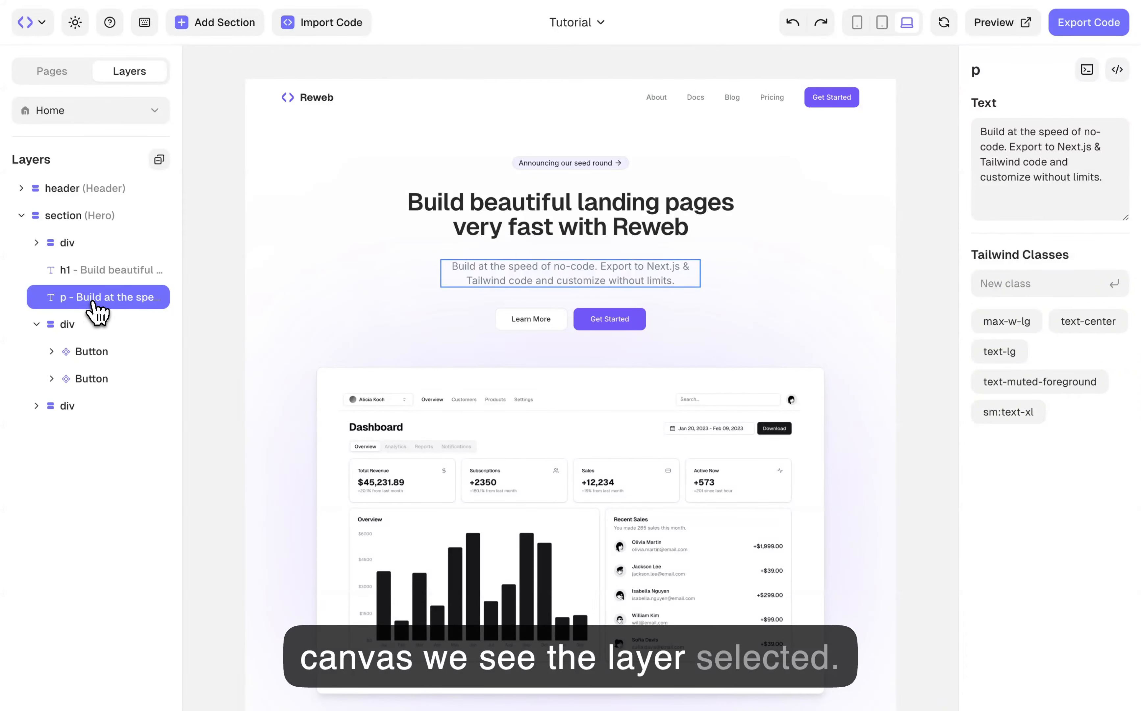
Review the block operations available for the hero's paragraph layer.
{"action": "mouse_move", "coordinate": [94, 300]}
{"action": "left_mouse_down"}
{"action": "mouse_move", "coordinate": [90, 261]}
{"action": "mouse_move", "coordinate": [84, 299]}
{"action": "left_mouse_up"}
{"action": "right_click", "coordinate": [103, 294]}
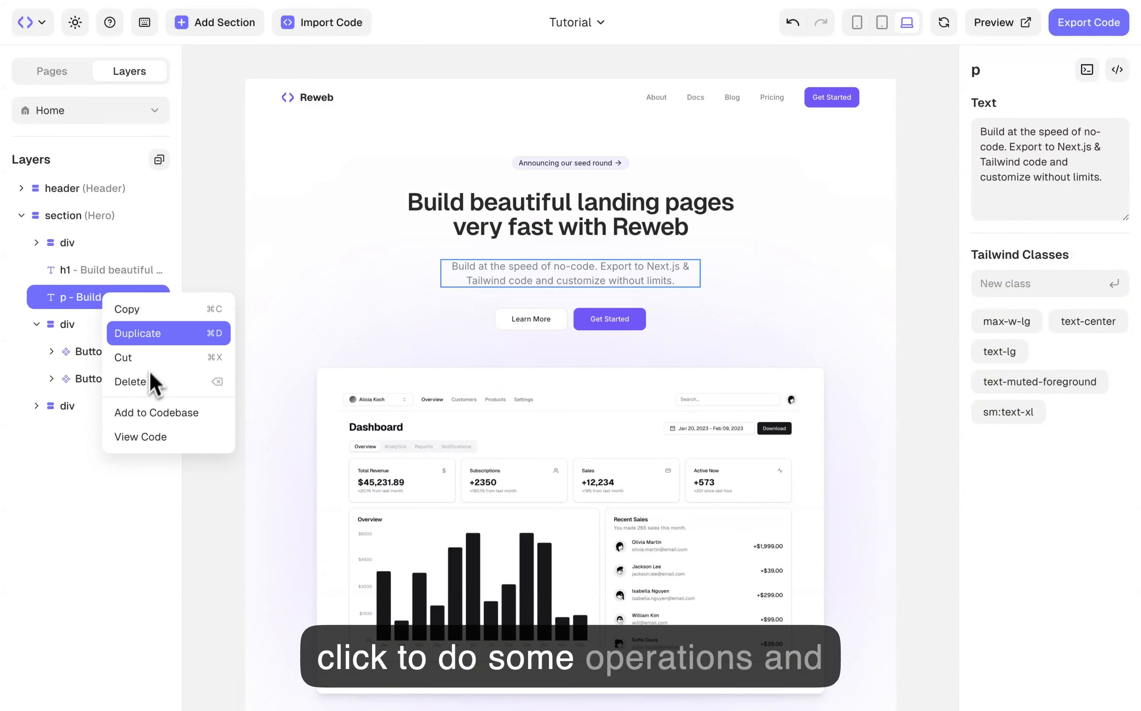
{"action": "left_click", "coordinate": [140, 312]}
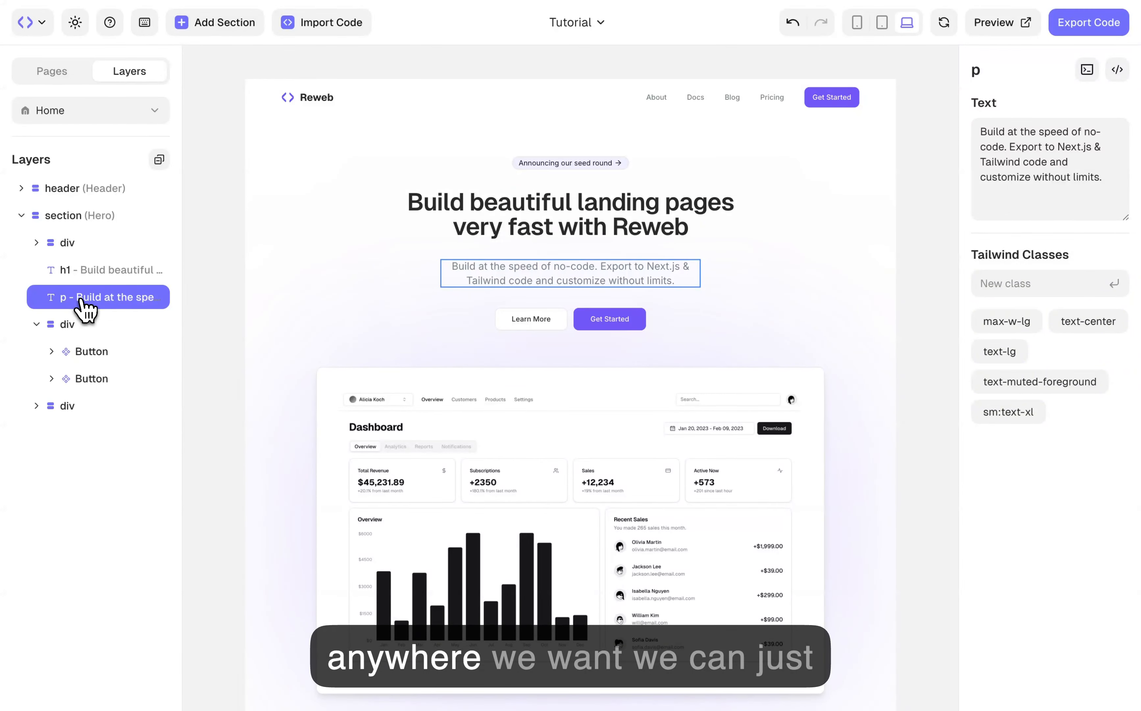
Open the block picker for the spot directly above the h1 layer and search it for "div" and "h1".
{"action": "mouse_move", "coordinate": [109, 260]}
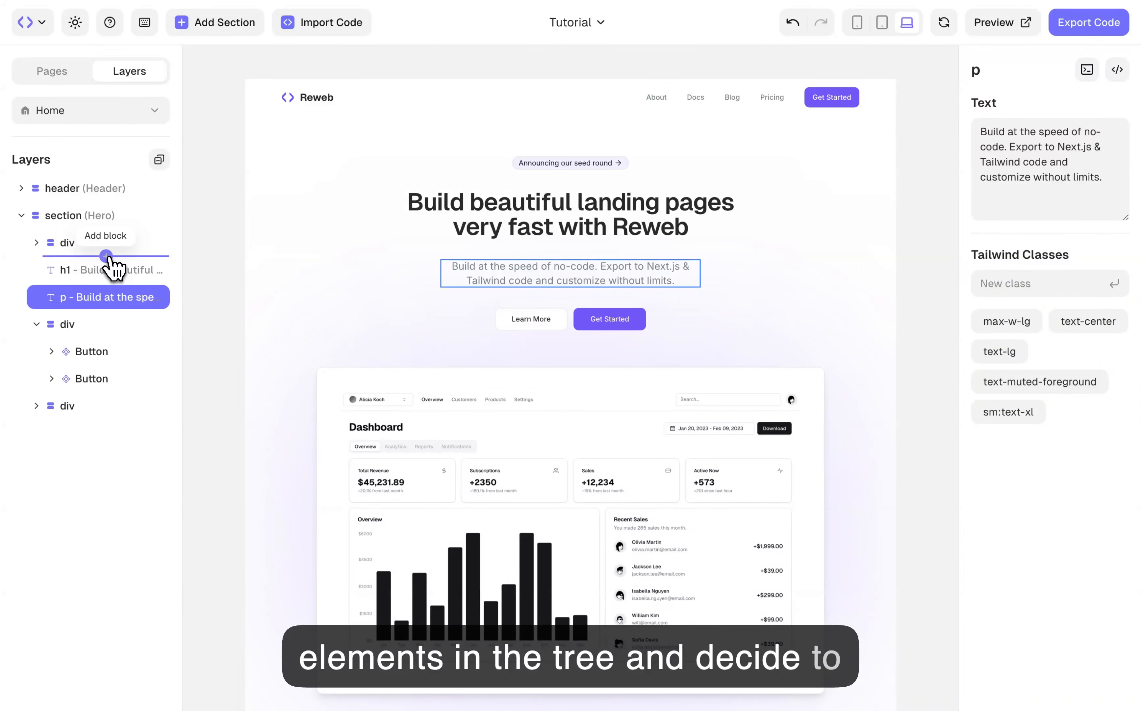
{"action": "left_click", "coordinate": [107, 256]}
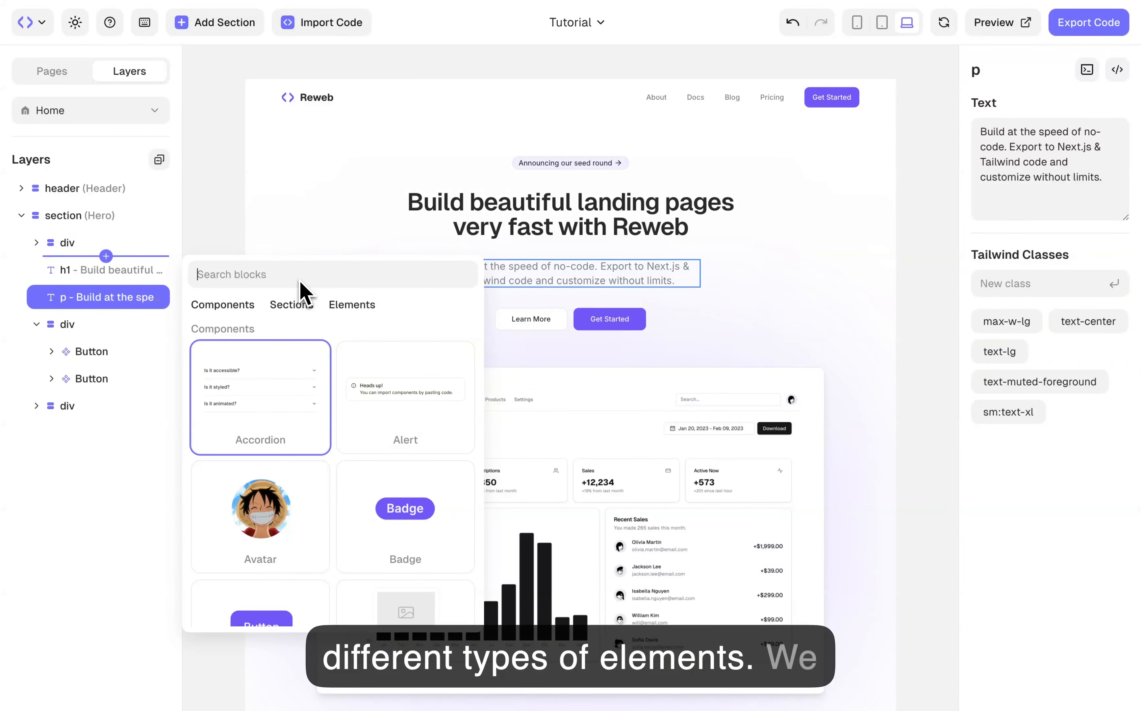
{"action": "type", "text": "div"}
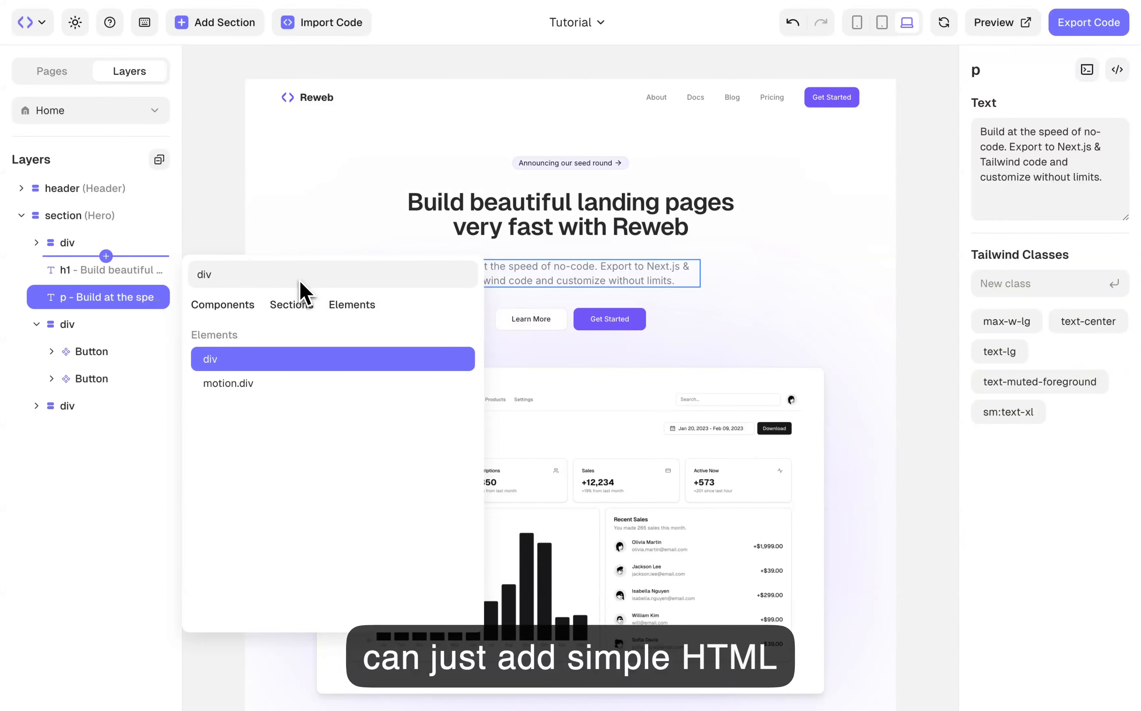
{"action": "key", "text": "super+BackSpace"}
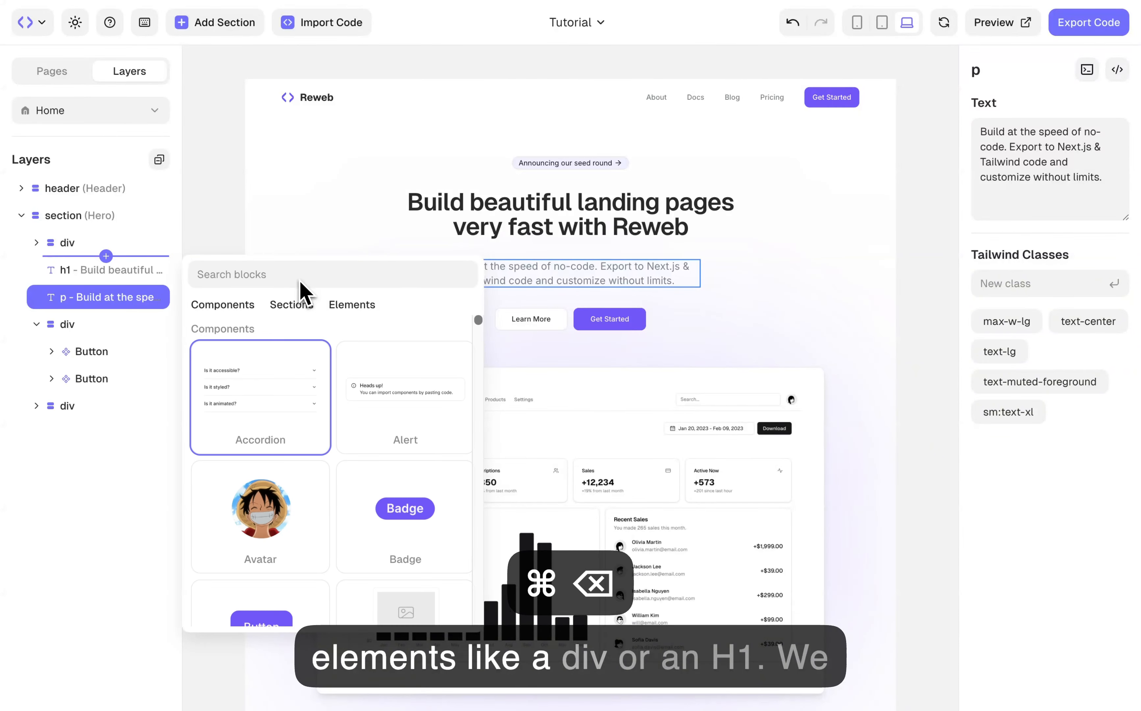
{"action": "type", "text": "h1"}
{"action": "key", "text": "super+BackSpace"}
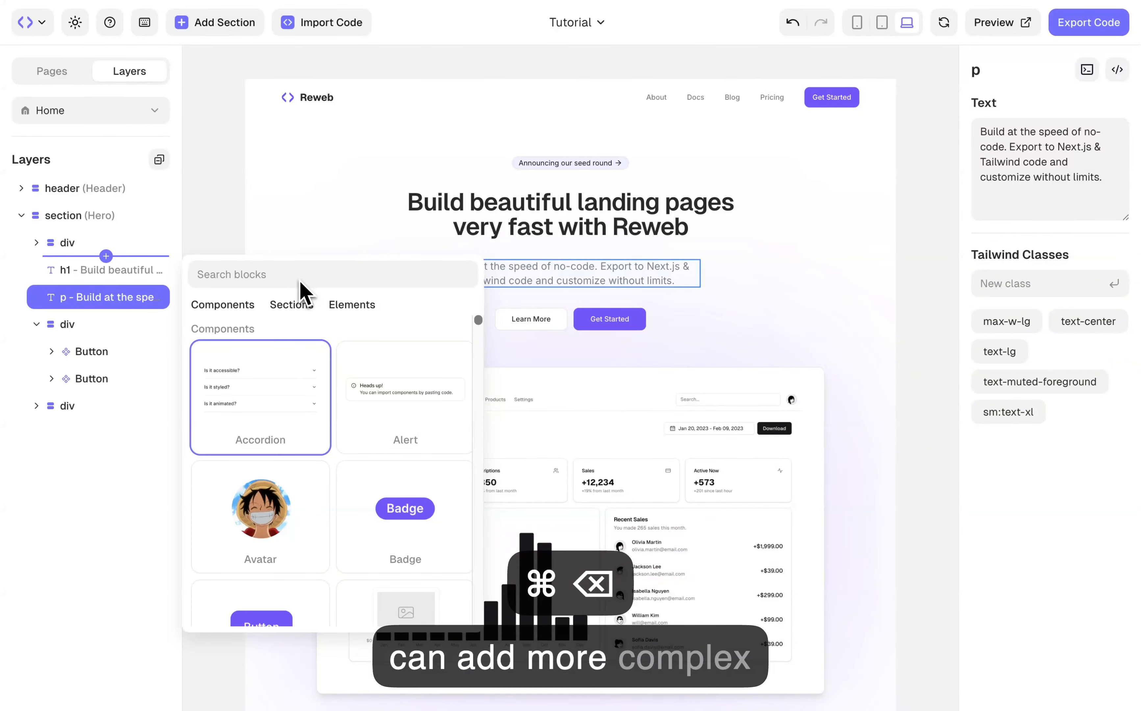
Browse the components and ready-made sections offered in the block picker.
{"action": "scroll", "coordinate": [402, 448], "scroll_direction": "down", "scroll_amount": 1}
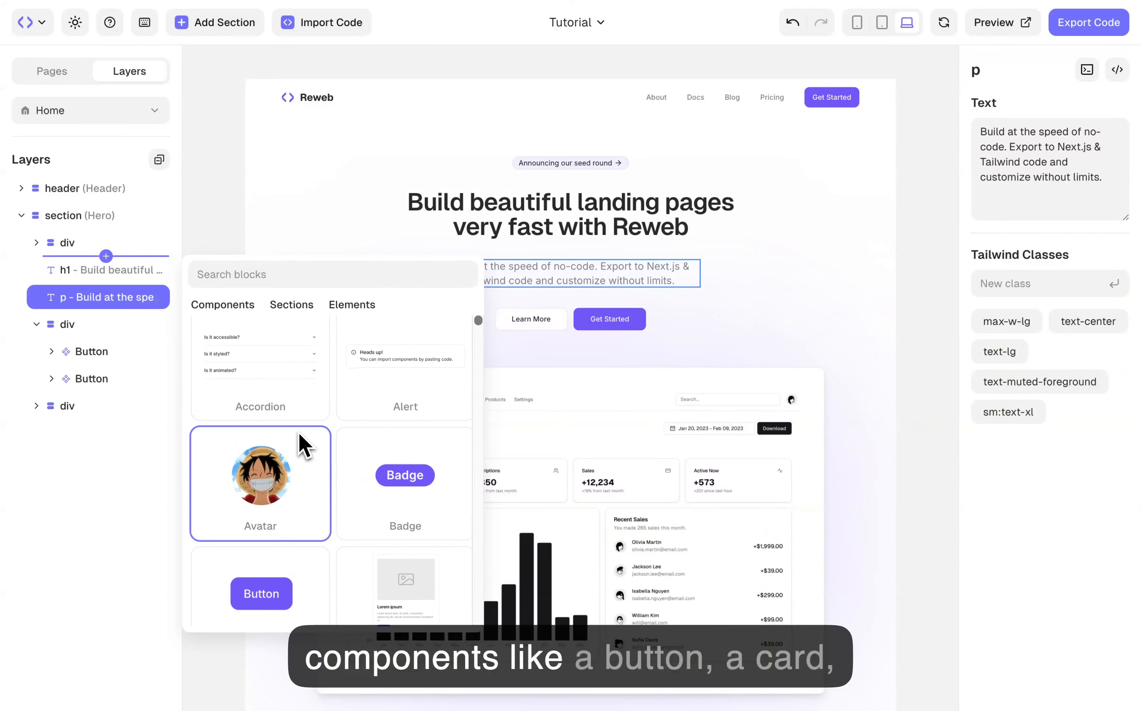
{"action": "scroll", "coordinate": [278, 492], "scroll_direction": "down", "scroll_amount": 2}
{"action": "scroll", "coordinate": [278, 493], "scroll_direction": "down", "scroll_amount": 2}
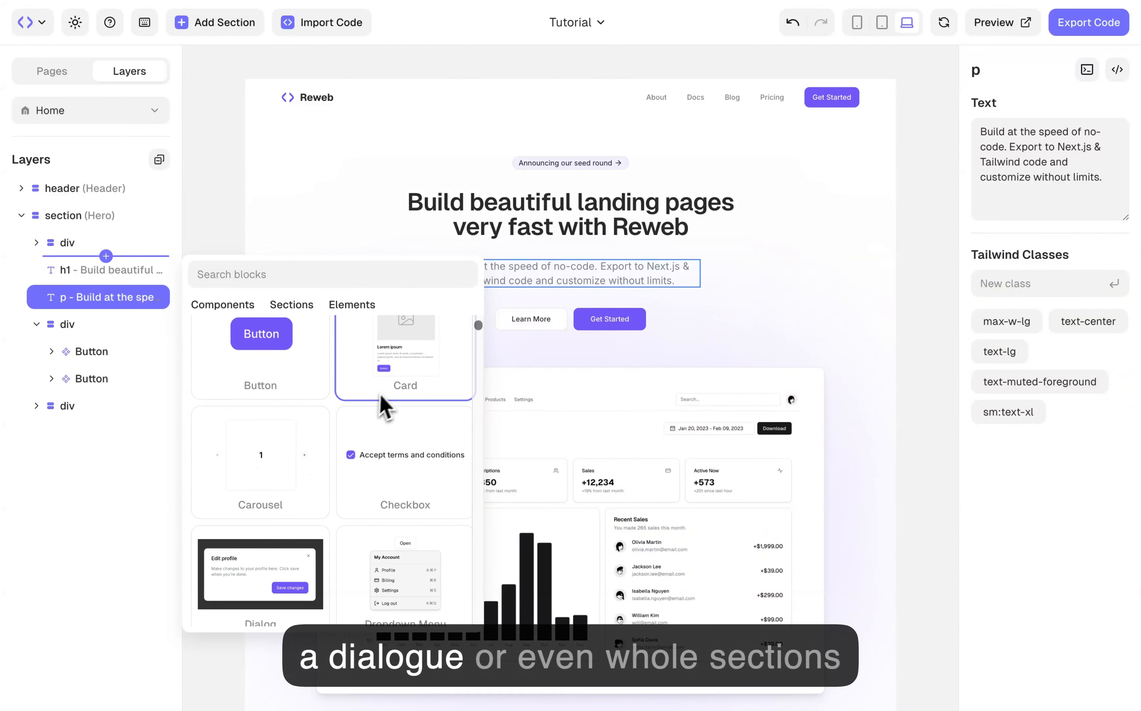
{"action": "scroll", "coordinate": [376, 446], "scroll_direction": "down", "scroll_amount": 2}
{"action": "scroll", "coordinate": [300, 500], "scroll_direction": "down", "scroll_amount": 1}
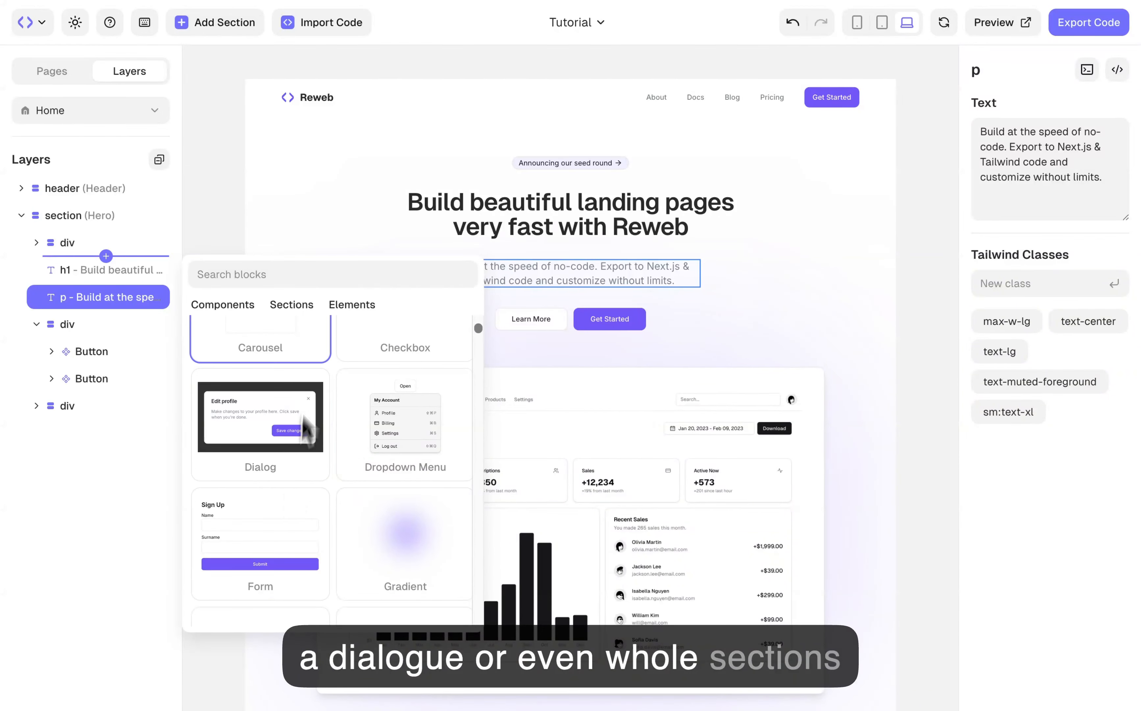
{"action": "left_click", "coordinate": [301, 306]}
{"action": "scroll", "coordinate": [306, 404], "scroll_direction": "down", "scroll_amount": 5}
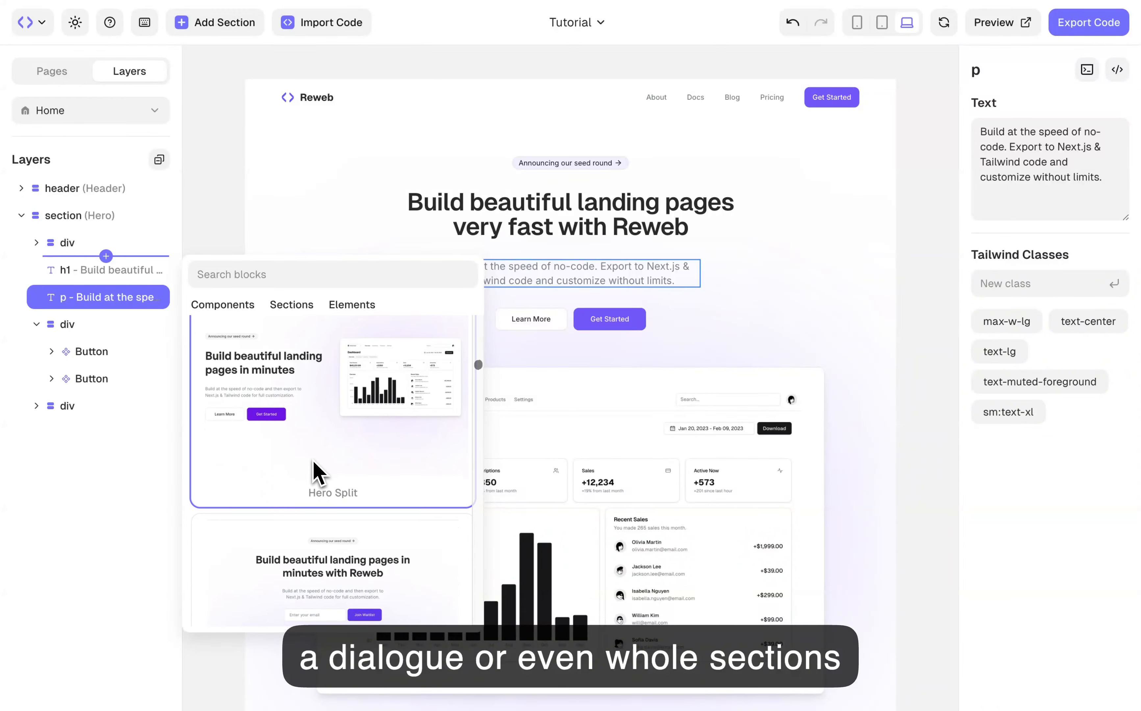
{"action": "scroll", "coordinate": [320, 473], "scroll_direction": "down", "scroll_amount": 2}
{"action": "scroll", "coordinate": [320, 472], "scroll_direction": "up", "scroll_amount": 6}
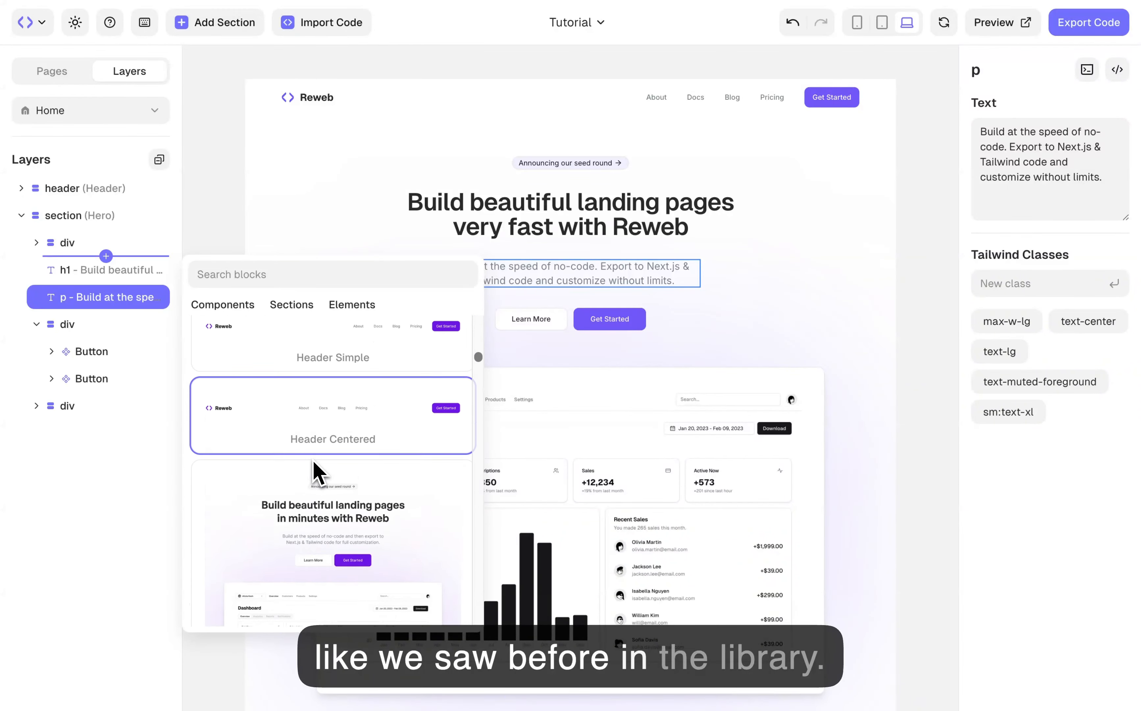
{"action": "scroll", "coordinate": [319, 473], "scroll_direction": "up", "scroll_amount": 4}
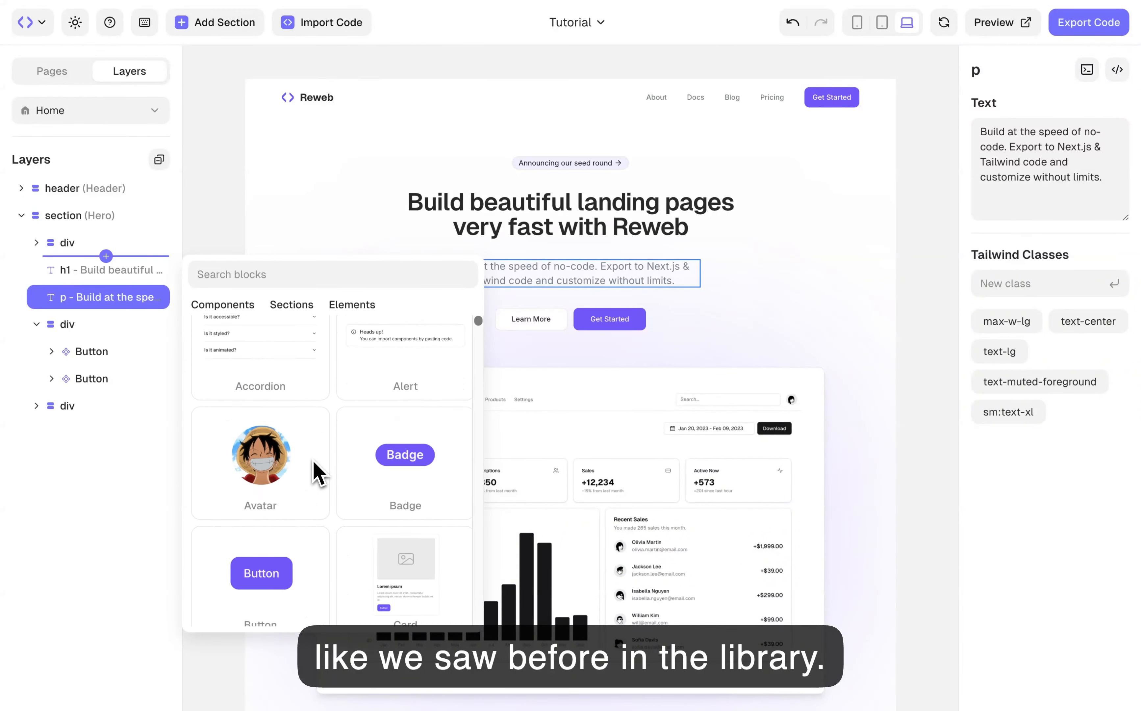
Find "social" and insert the Social Proof component above the hero headline, and delete the "Announcing our seed round" badge.
{"action": "left_click", "coordinate": [231, 275]}
{"action": "type", "text": "social"}
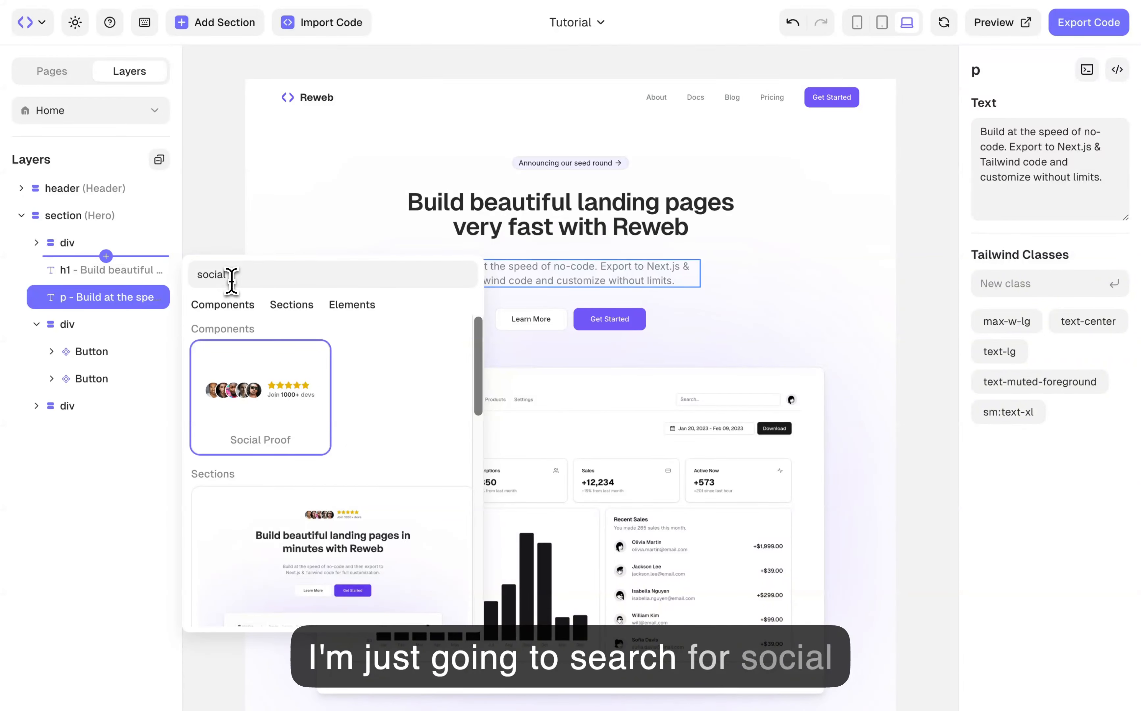
{"action": "key", "text": "Return"}
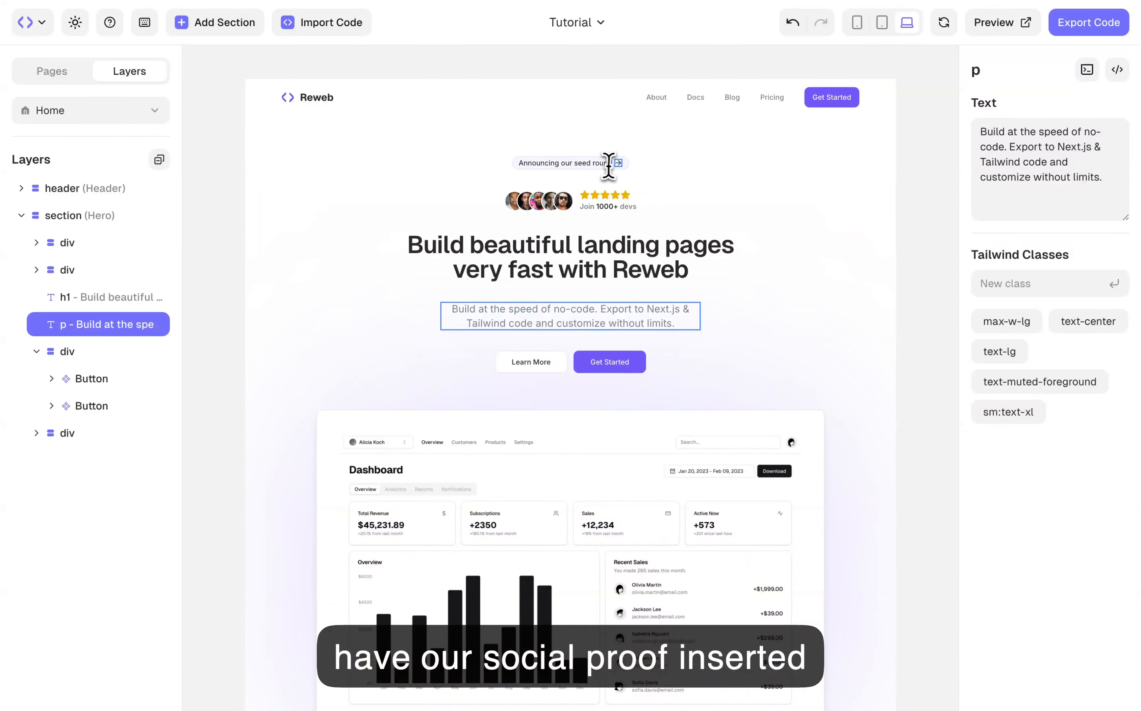
{"action": "left_click", "coordinate": [627, 165]}
{"action": "key", "text": "BackSpace"}
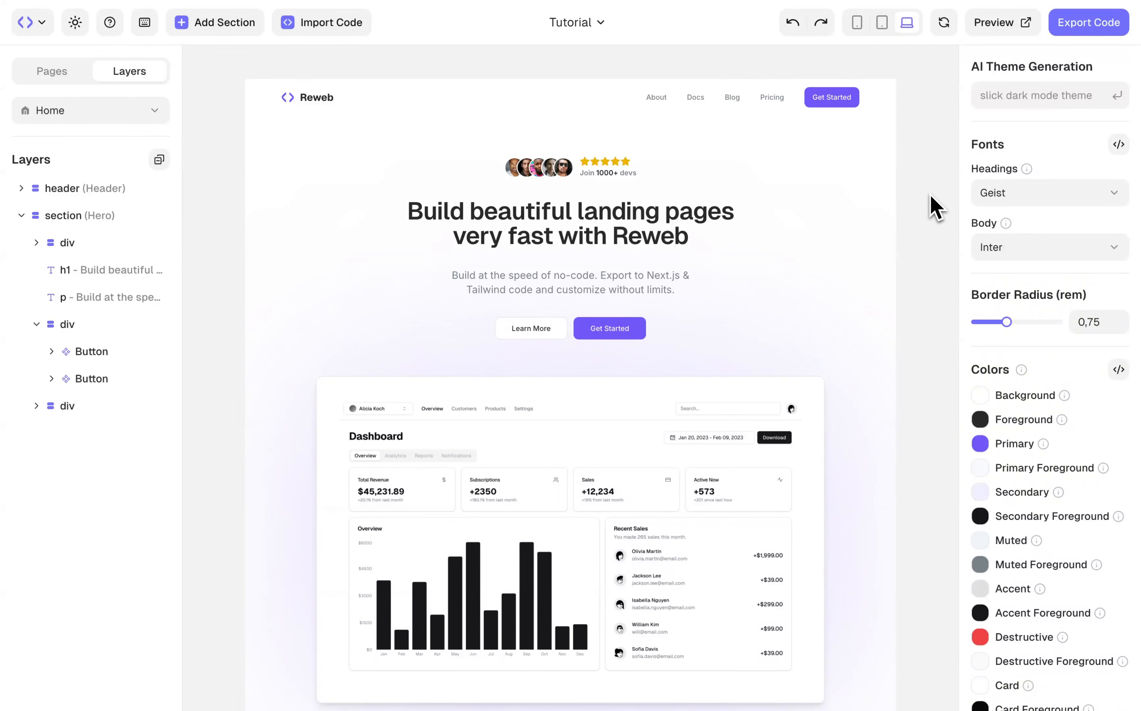
Remove the word "Reweb" from the end of the hero headline's text.
{"action": "left_click", "coordinate": [667, 224]}
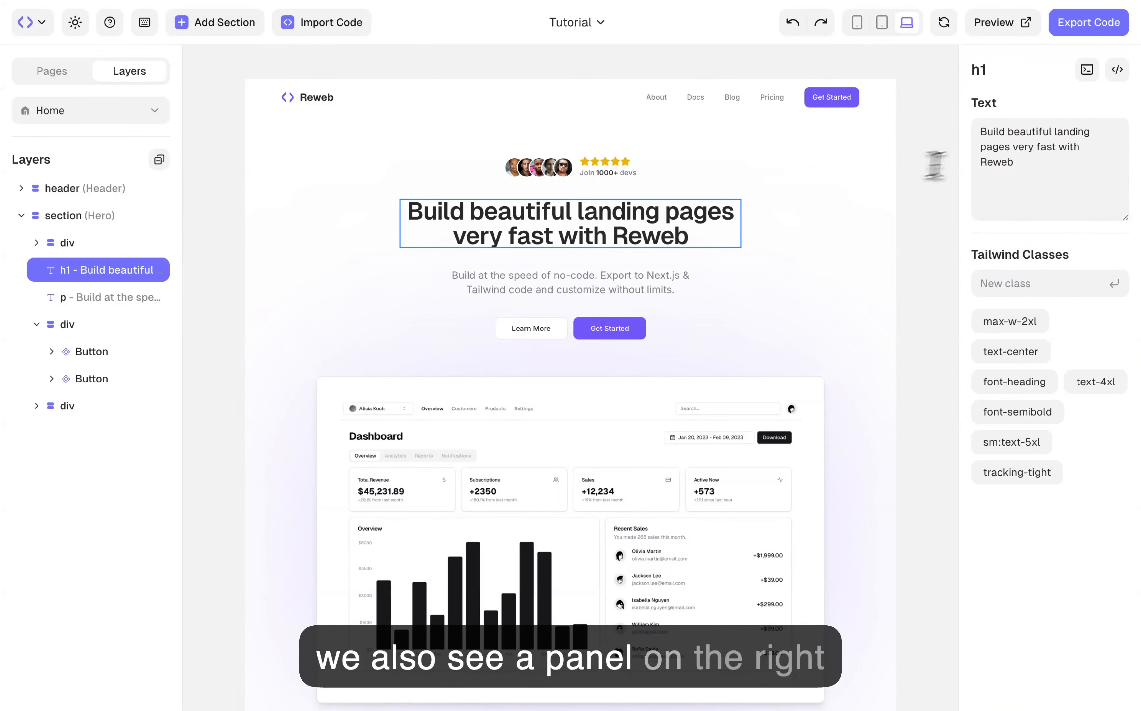
{"action": "left_click", "coordinate": [1024, 159]}
{"action": "key", "text": "BackSpace"}
{"action": "key", "text": "BackSpace"}
{"action": "key", "text": "BackSpace"}
{"action": "key", "text": "BackSpace"}
{"action": "key", "text": "BackSpace"}
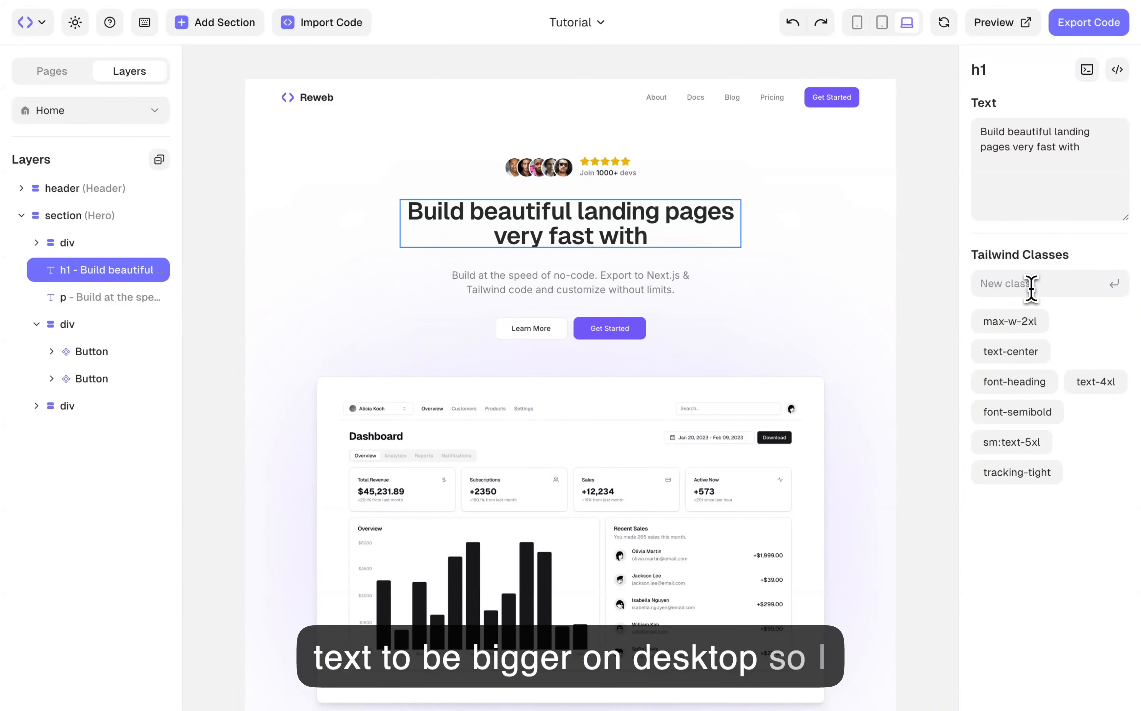
Add the md:text-6xl Tailwind class to the hero headline.
{"action": "type", "text": "md:"}
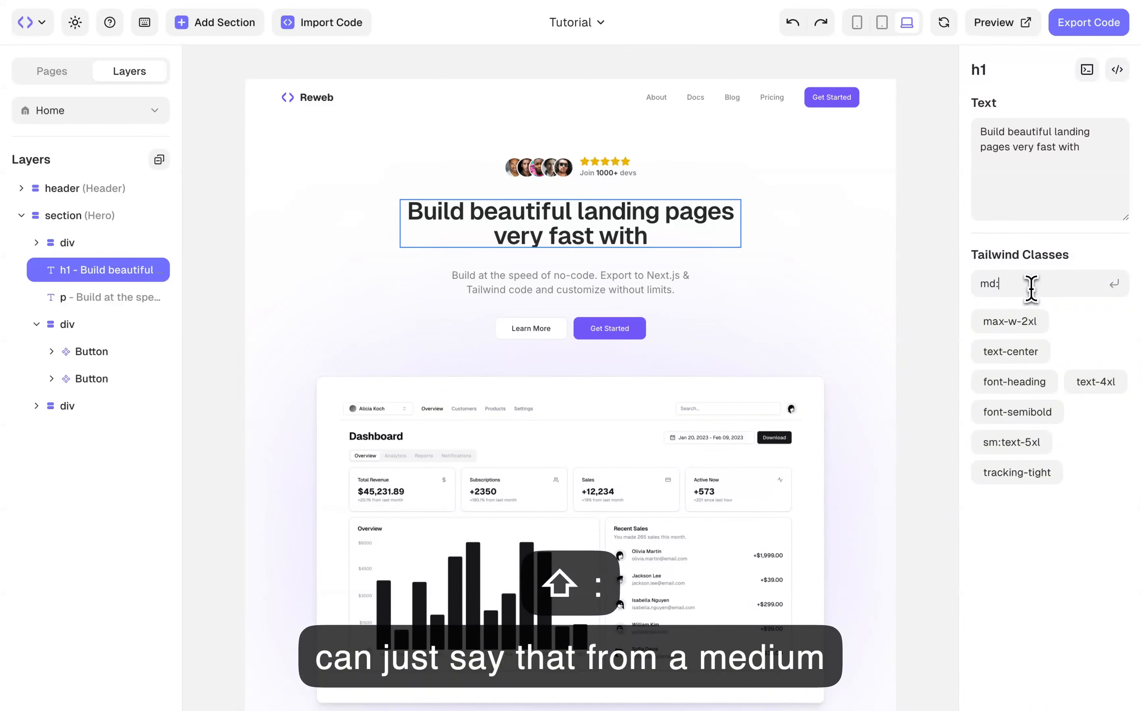
{"action": "type", "text": "text-"}
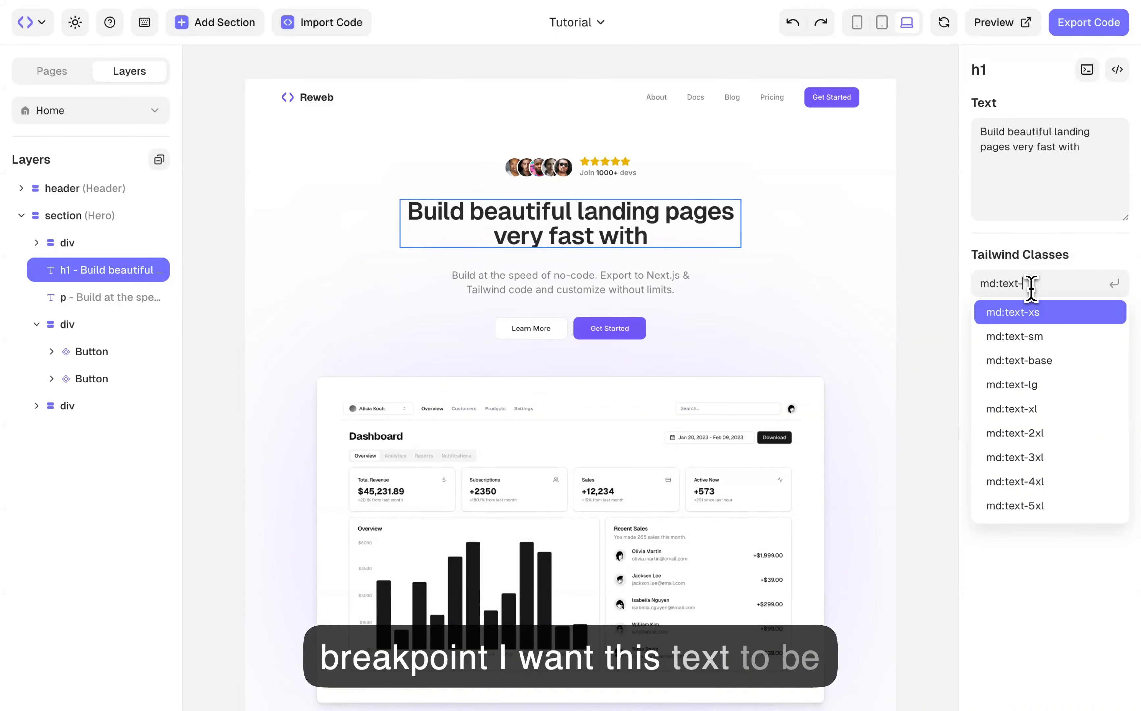
{"action": "type", "text": "6"}
{"action": "key", "text": "Return"}
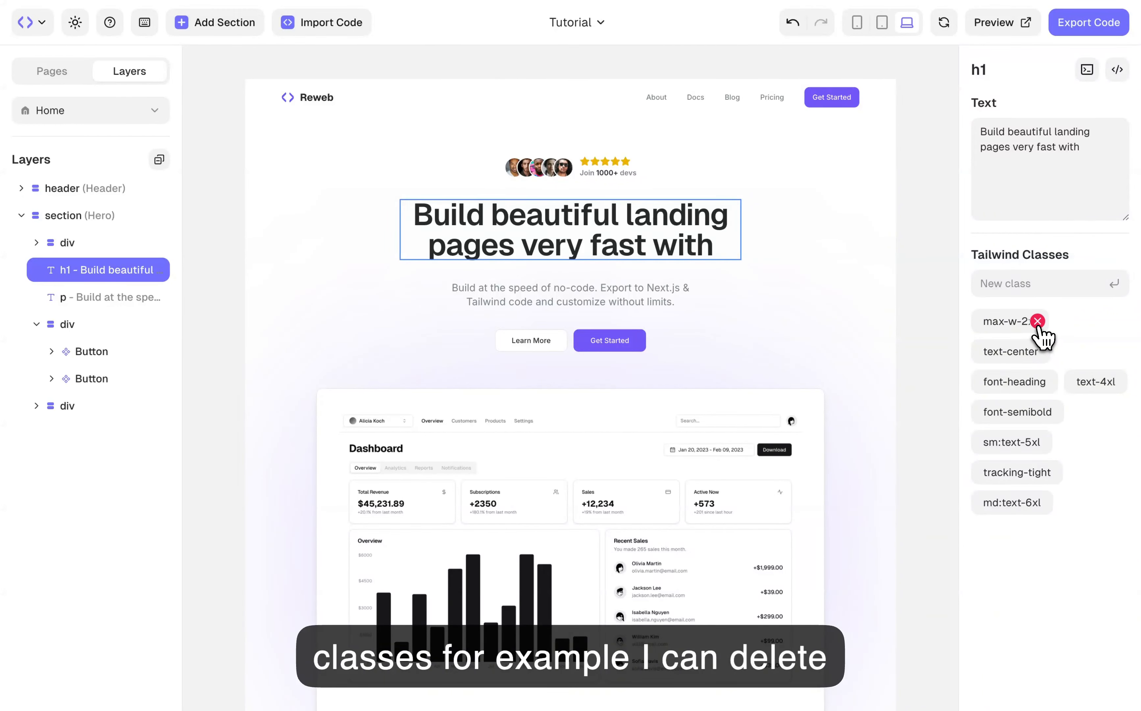
Remove the max-w-2xl class from the hero headline and undo that removal.
{"action": "left_click", "coordinate": [1038, 321]}
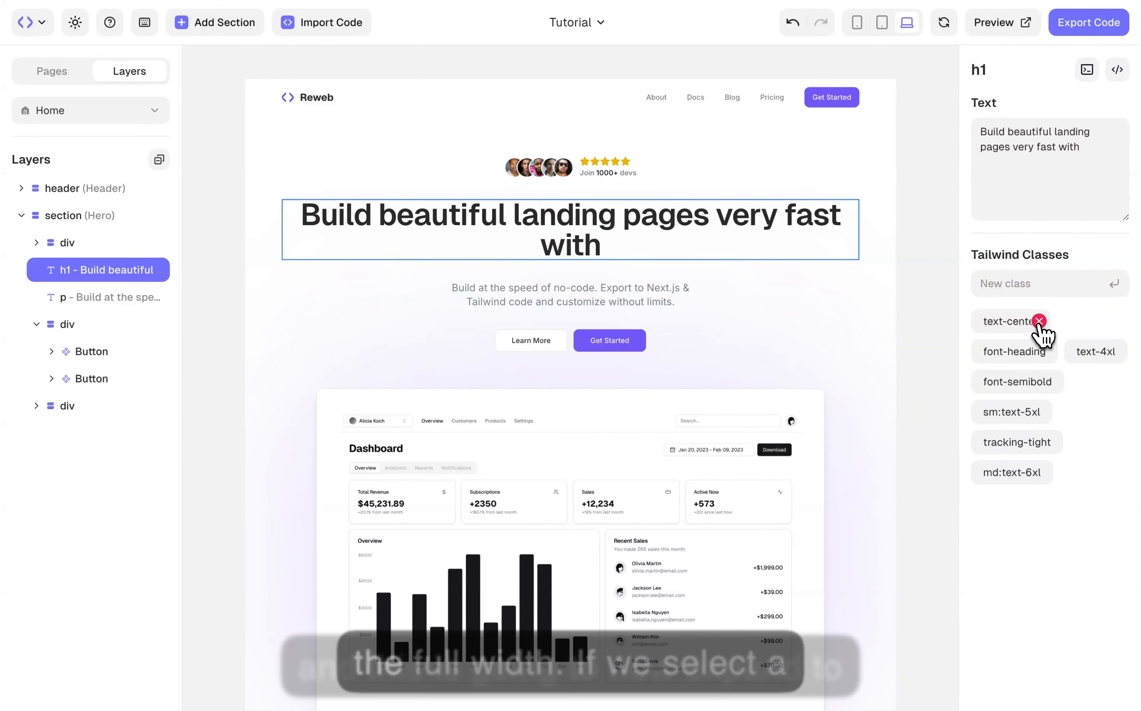
{"action": "key", "text": "super+z"}
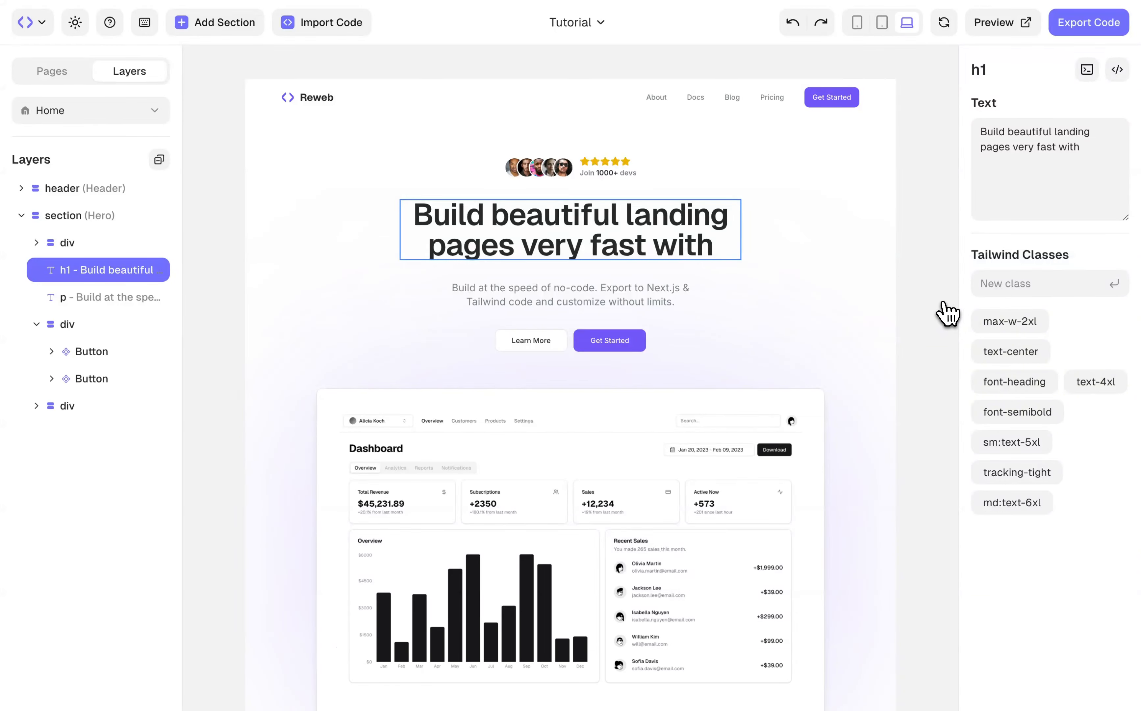
Try size sm and the secondary variant on the hero's Get Started button, and undo both changes.
{"action": "left_click", "coordinate": [642, 343]}
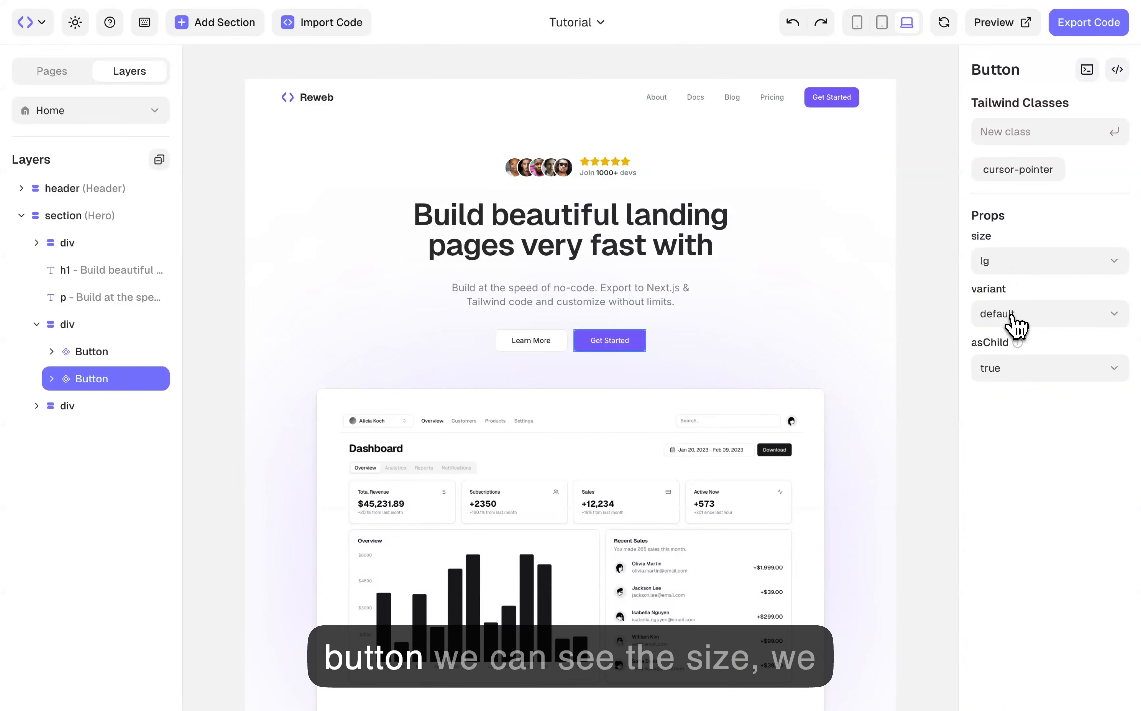
{"action": "left_click", "coordinate": [1018, 267]}
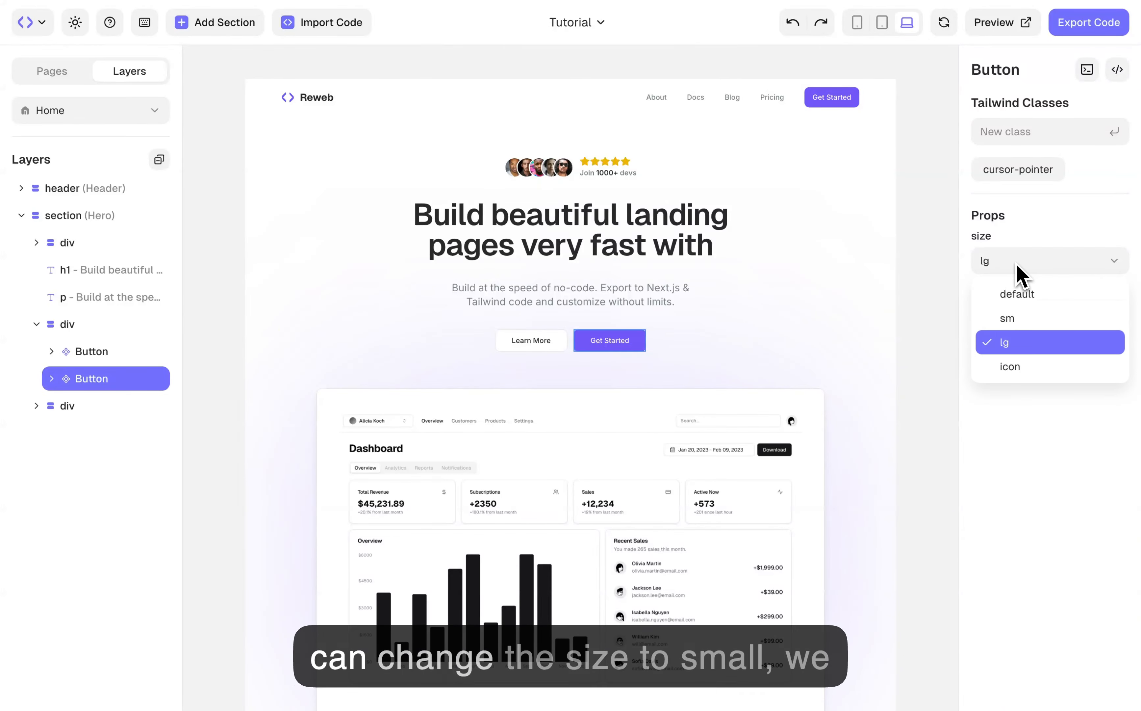
{"action": "left_click", "coordinate": [1016, 318]}
{"action": "left_click", "coordinate": [1017, 318]}
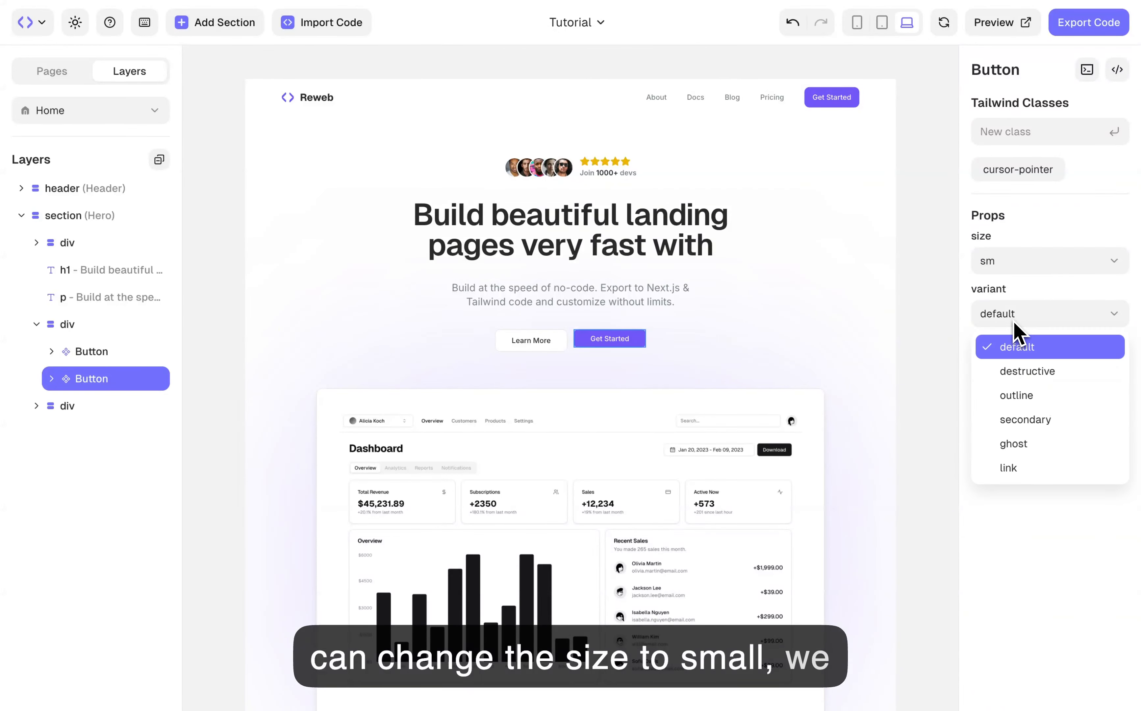
{"action": "left_click", "coordinate": [1026, 419]}
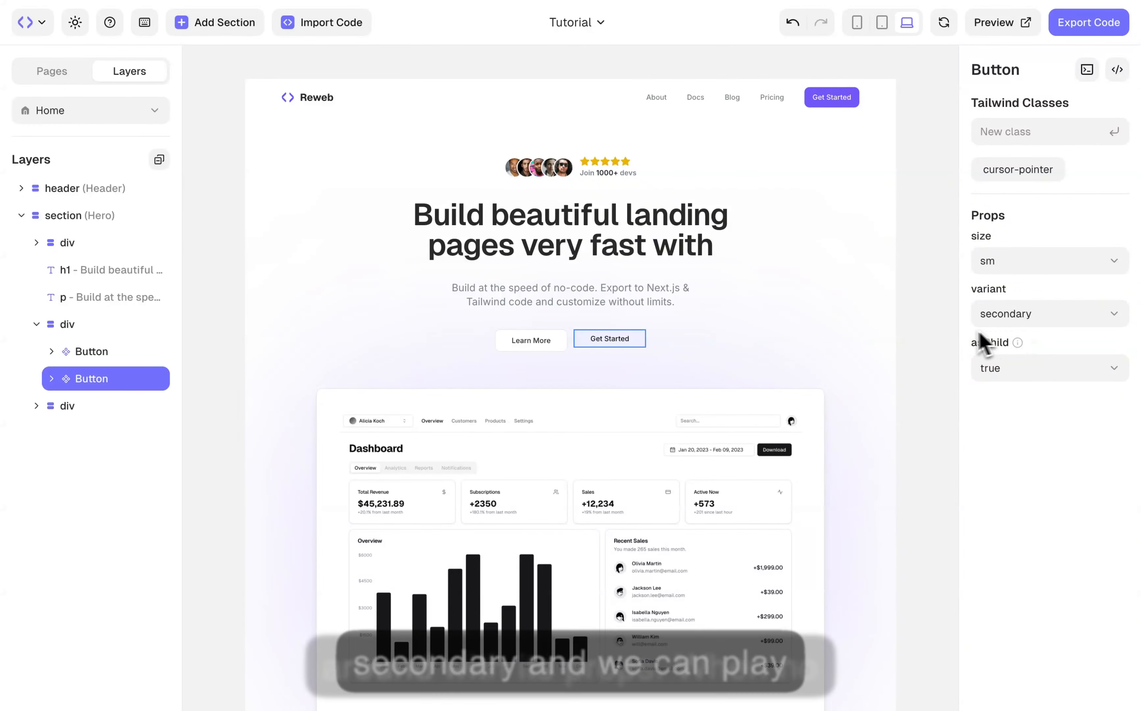
{"action": "left_click", "coordinate": [937, 339]}
{"action": "key", "text": "super+z"}
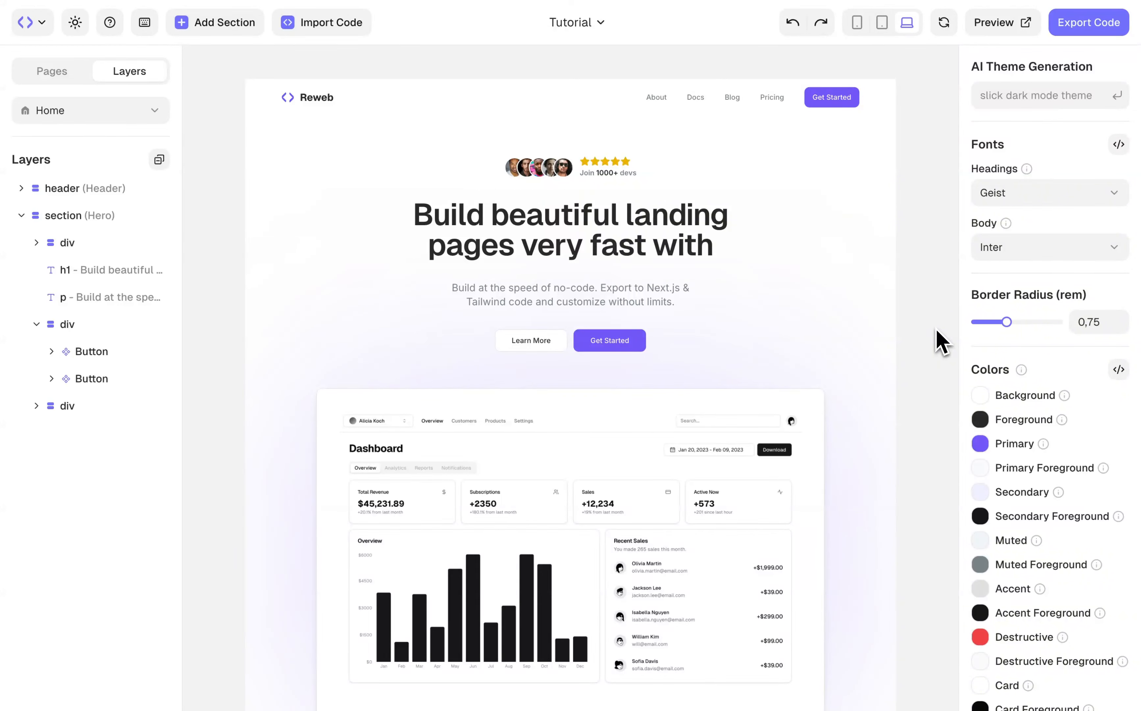
Set the theme's headings font to Bricolage Grotesque and its border radius to about 1.86 rem.
{"action": "left_click", "coordinate": [1043, 194]}
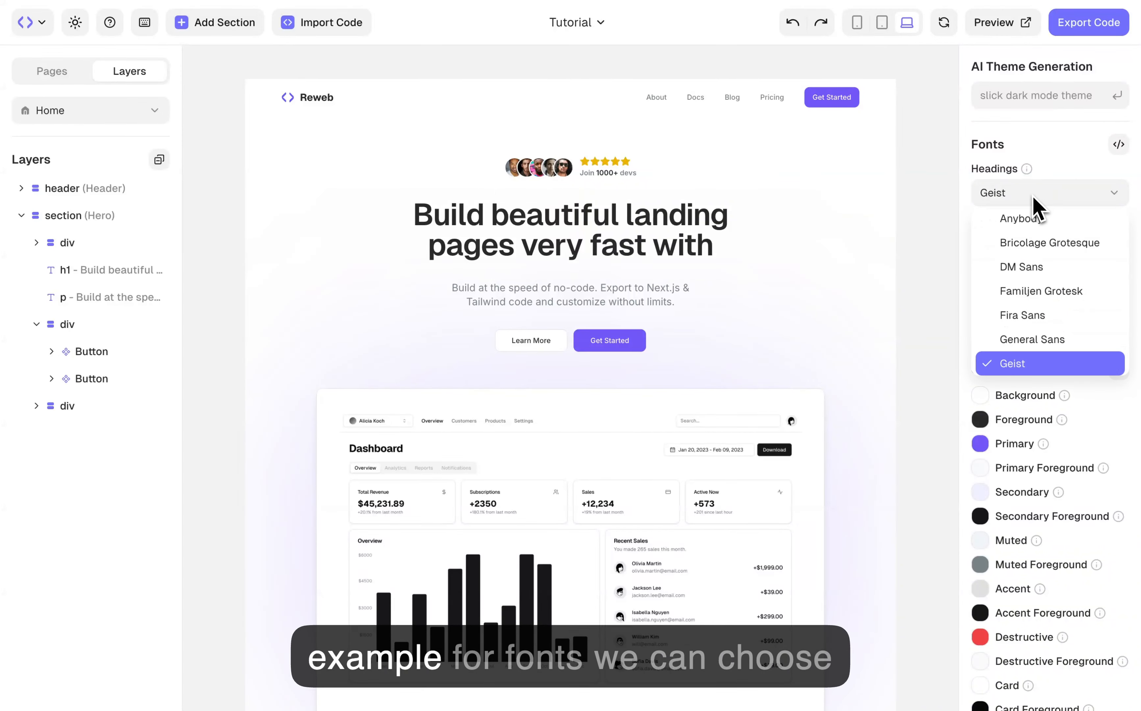
{"action": "left_click", "coordinate": [1043, 258]}
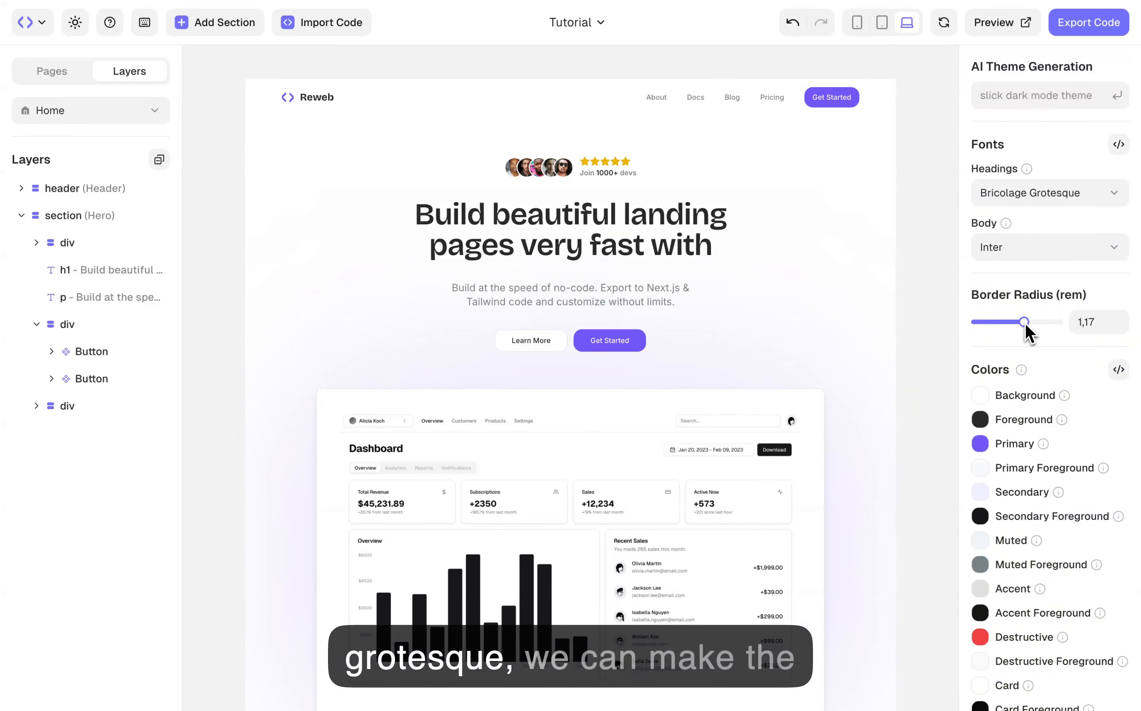
{"action": "left_click_drag", "start_coordinate": [1026, 328], "coordinate": [1060, 329]}
{"action": "scroll", "coordinate": [1062, 334], "scroll_direction": "down", "scroll_amount": 1}
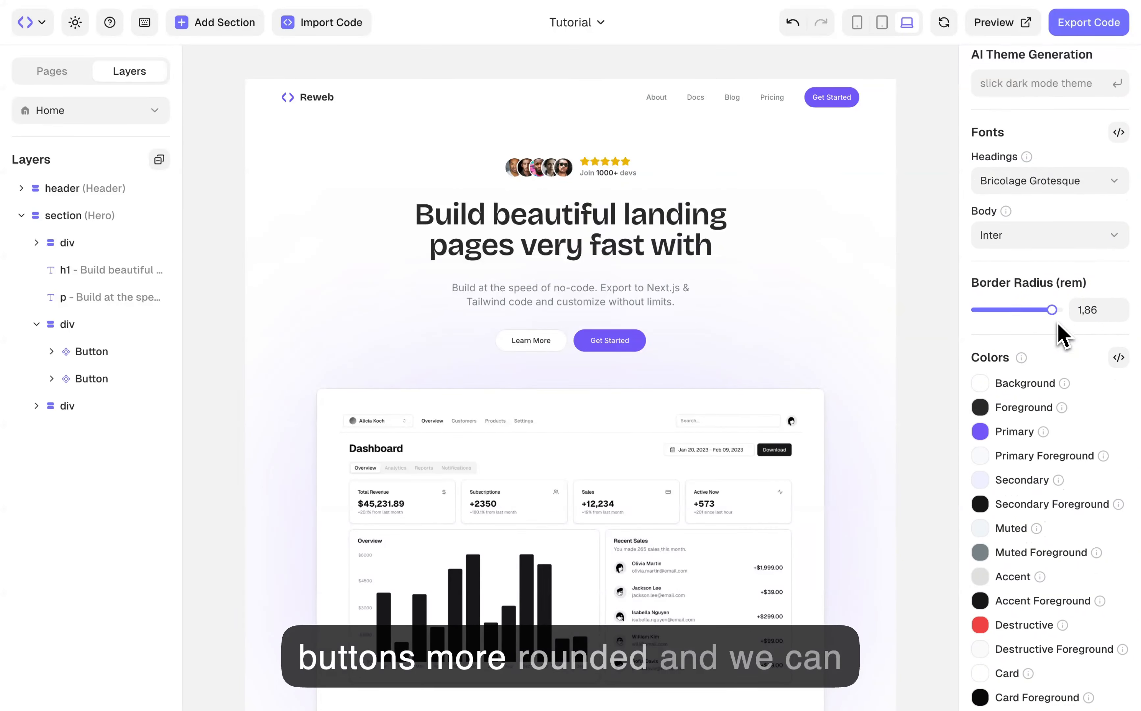
Change the theme's primary color to a strong blue.
{"action": "scroll", "coordinate": [1060, 332], "scroll_direction": "down", "scroll_amount": 3}
{"action": "left_click", "coordinate": [983, 324]}
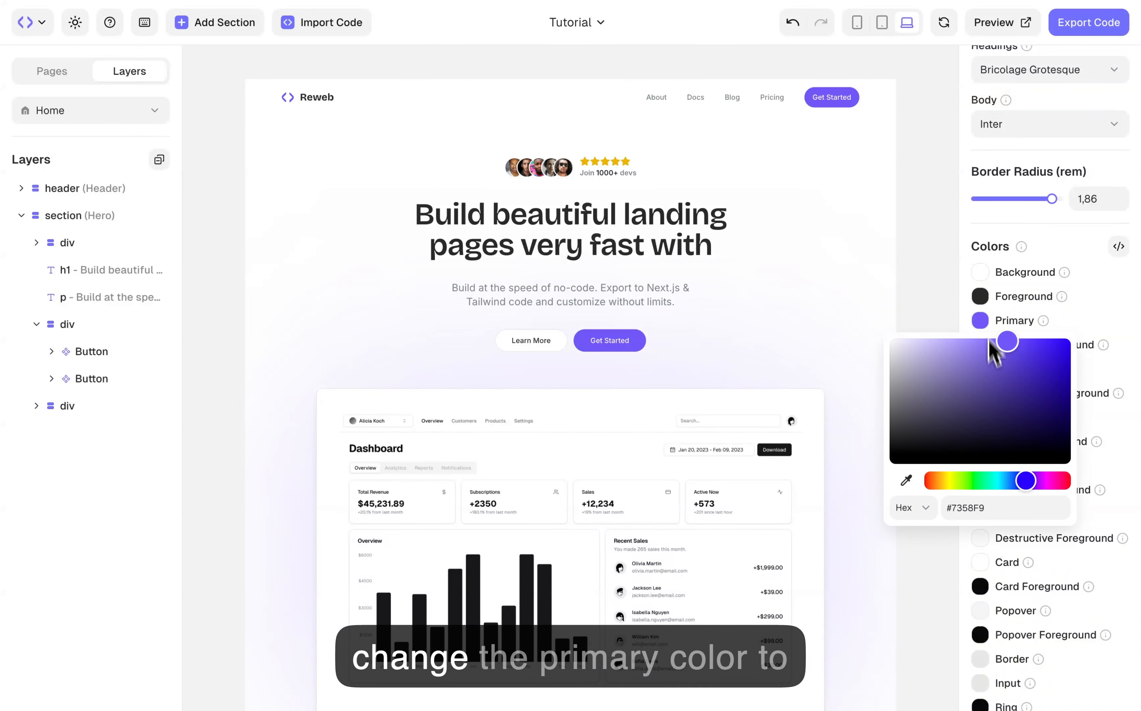
{"action": "left_click_drag", "start_coordinate": [1021, 478], "coordinate": [1019, 484]}
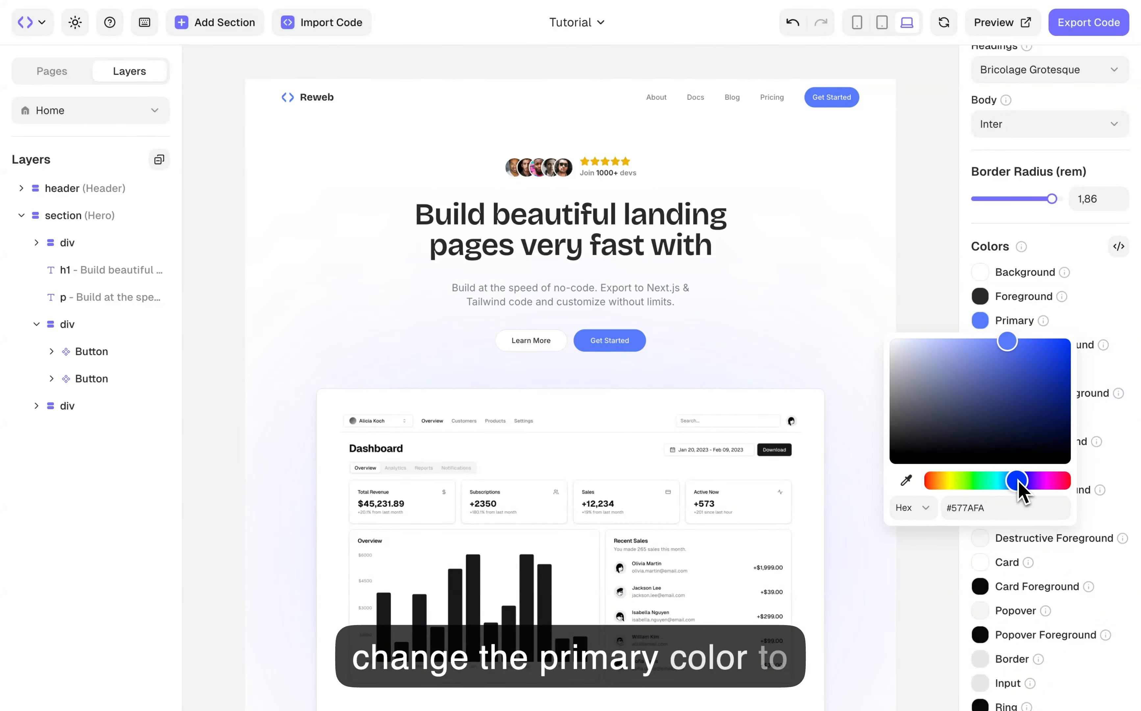
{"action": "left_click_drag", "start_coordinate": [1020, 397], "coordinate": [1036, 348]}
{"action": "left_click", "coordinate": [928, 287]}
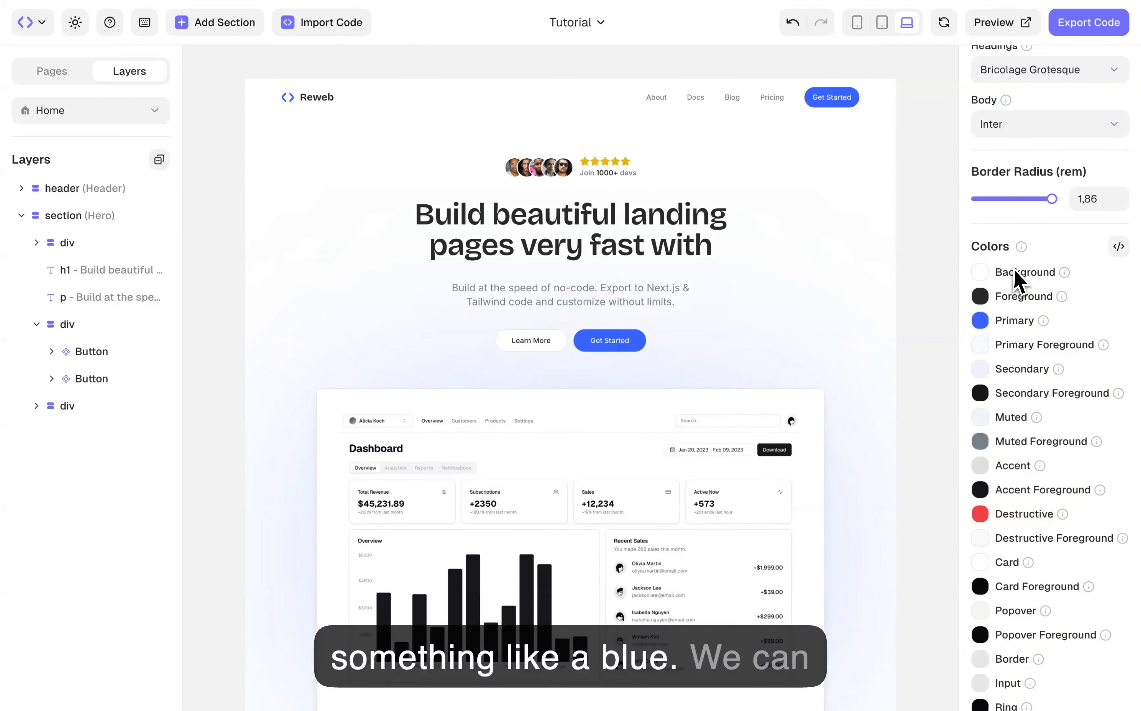
Generate an AI theme from the prompt "dark mode purple theme".
{"action": "scroll", "coordinate": [1015, 278], "scroll_direction": "up", "scroll_amount": 3}
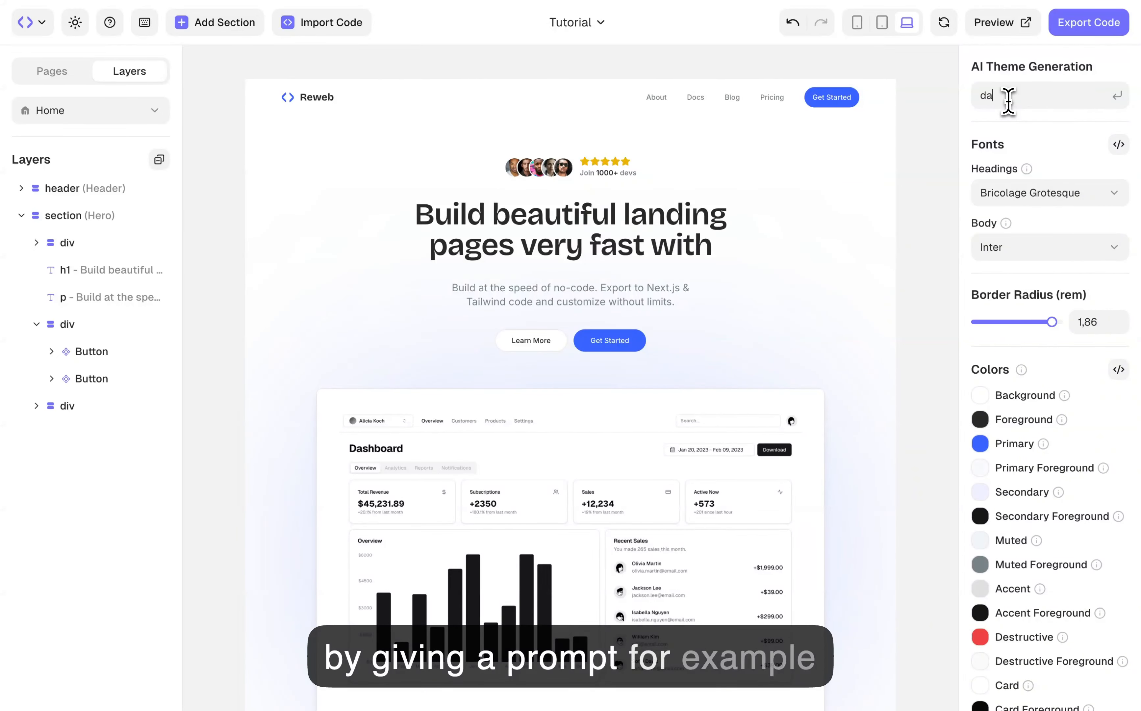
{"action": "type", "text": "rk mode purple theme"}
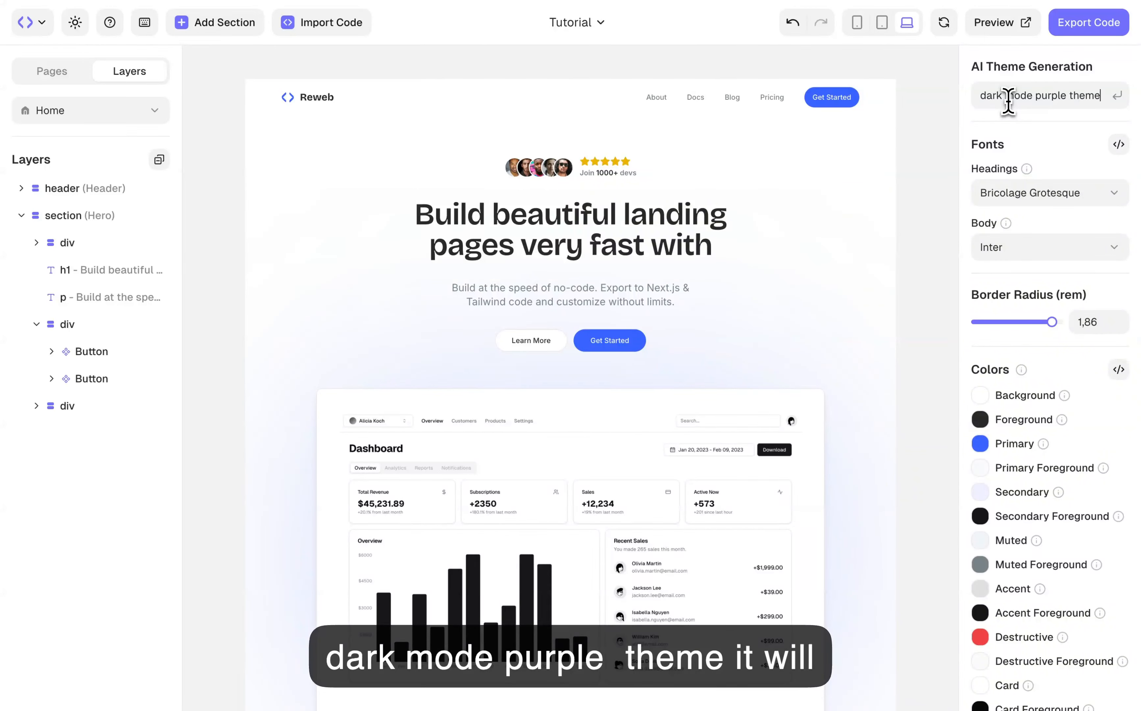
{"action": "key", "text": "Return"}
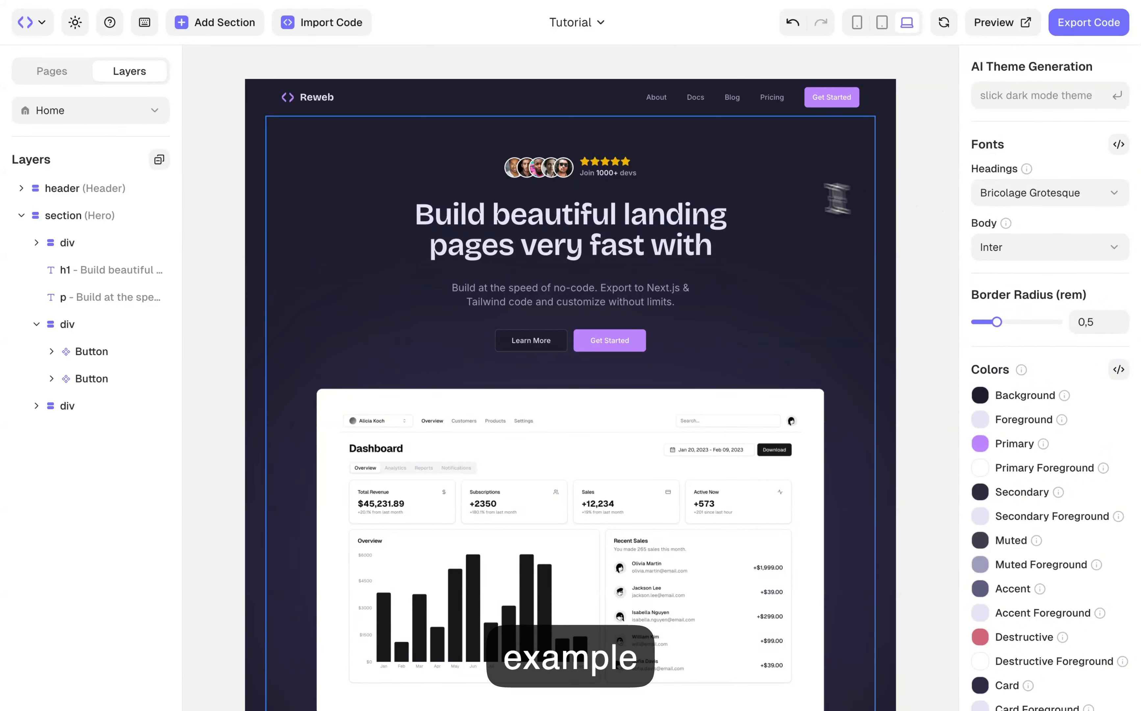
Open the code import dialog and its instructions, and copy the PricingSection.tsx code from the pricing section in v0.
{"action": "left_click", "coordinate": [318, 42]}
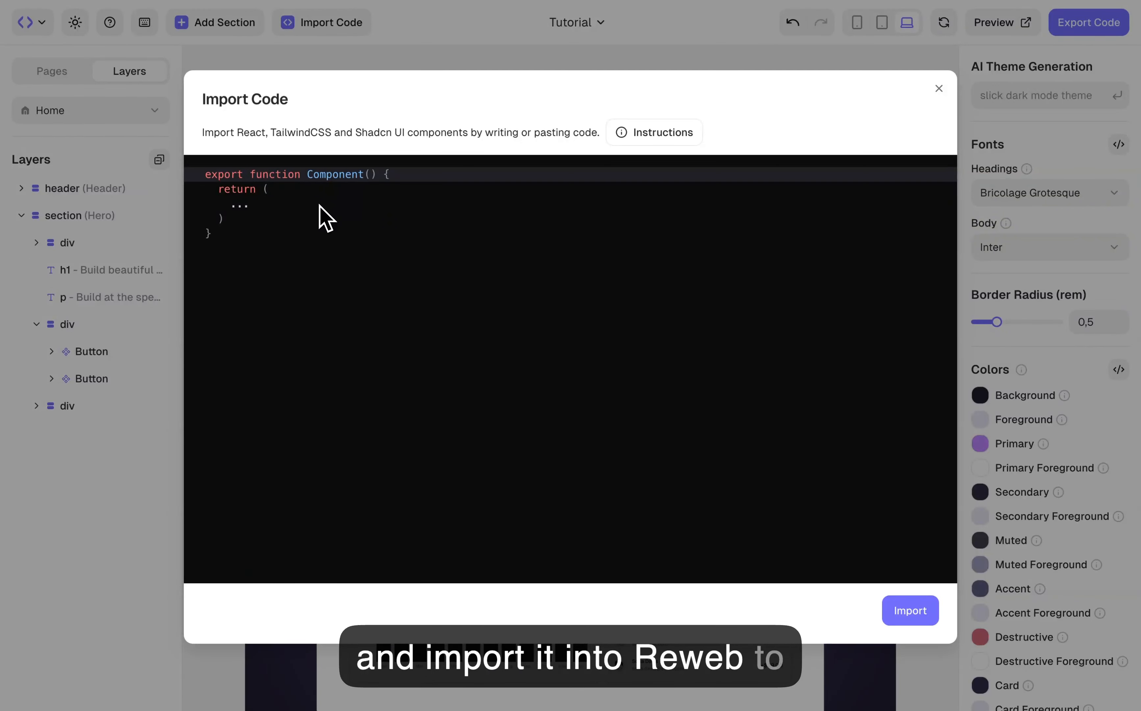
{"action": "left_click", "coordinate": [630, 138]}
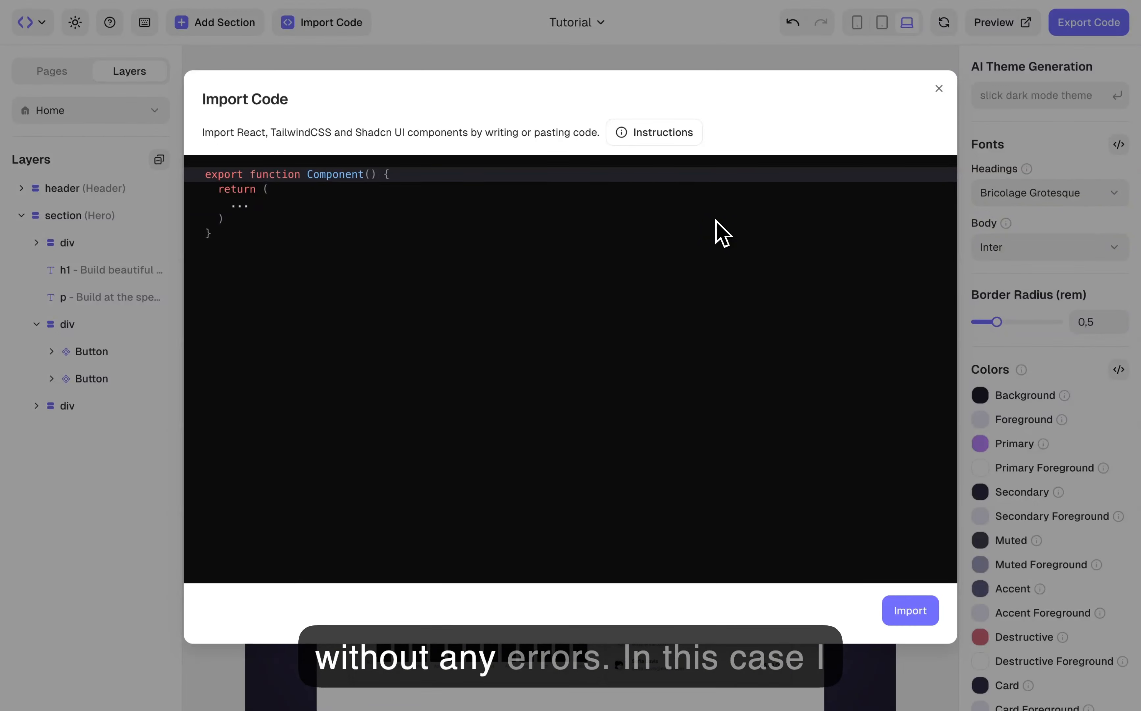
{"action": "key", "text": "ctrl+Tab"}
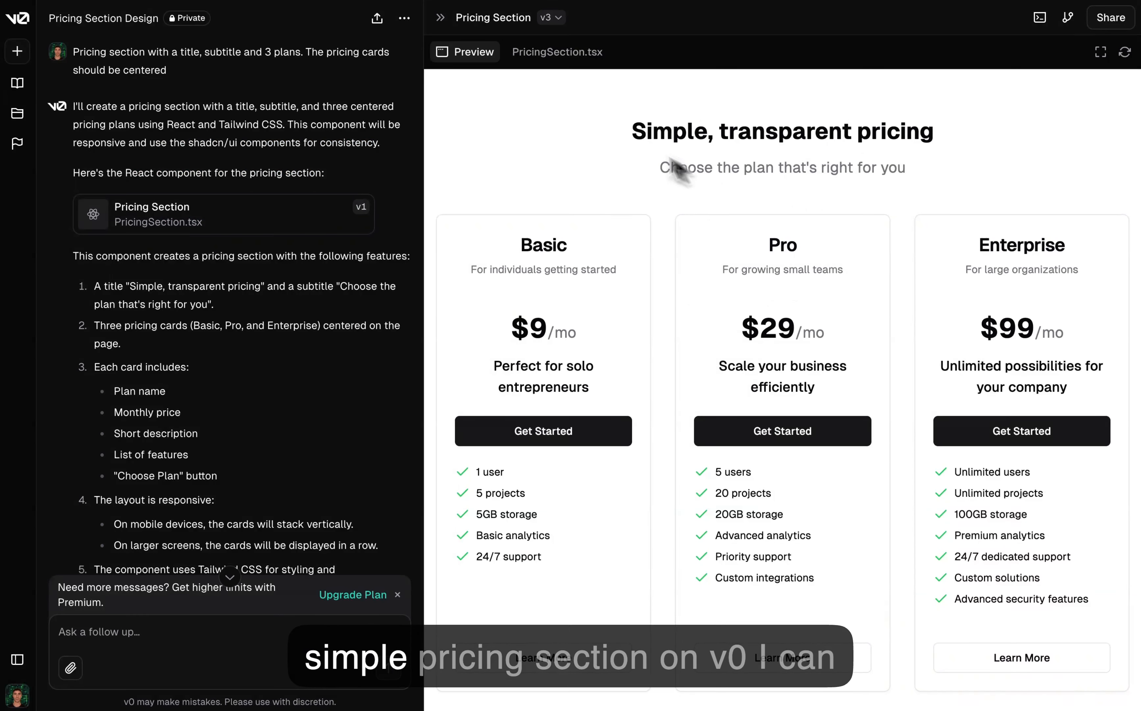
{"action": "left_click", "coordinate": [560, 53]}
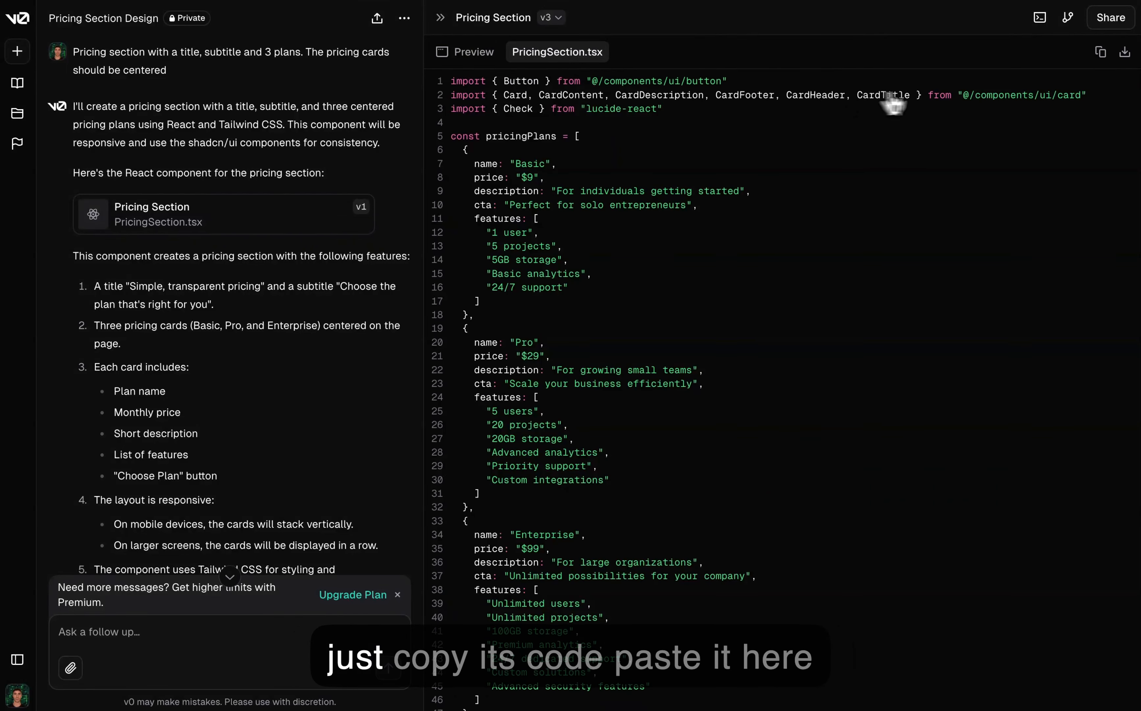
{"action": "left_click", "coordinate": [1101, 53]}
Back in Reweb, replace the placeholder code in the import dialog with the copied pricing section code and import it.
{"action": "key", "text": "ctrl+Tab"}
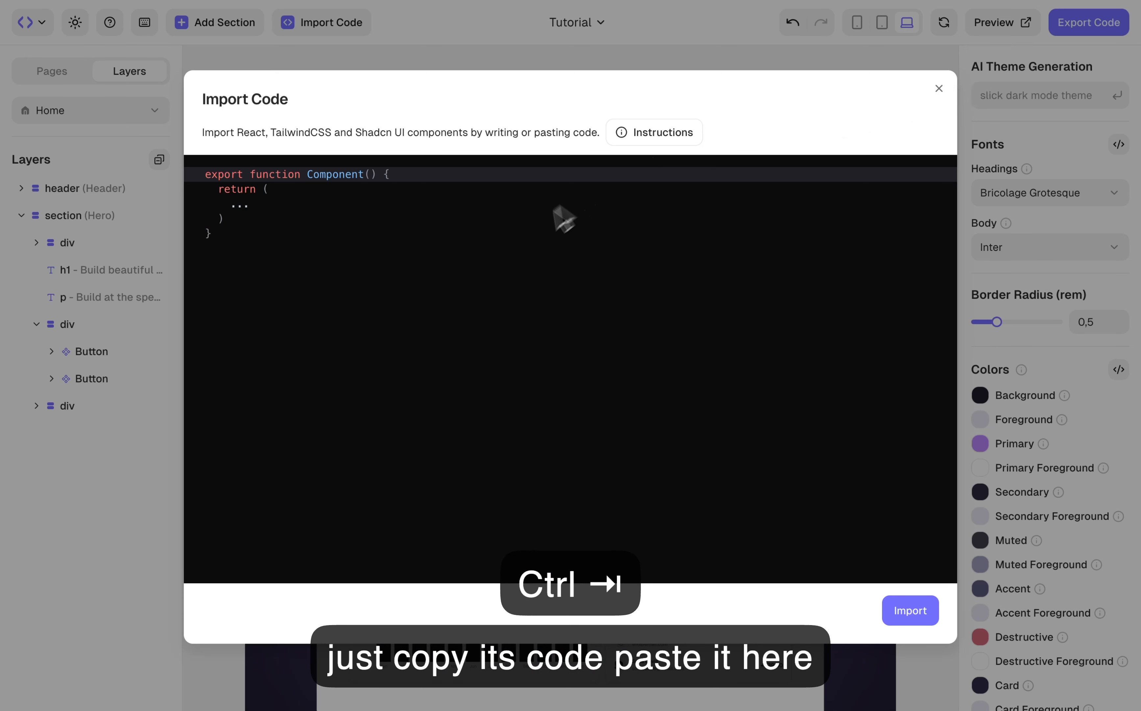
{"action": "key", "text": "super+a"}
{"action": "key", "text": "BackSpace"}
{"action": "key", "text": "super+v"}
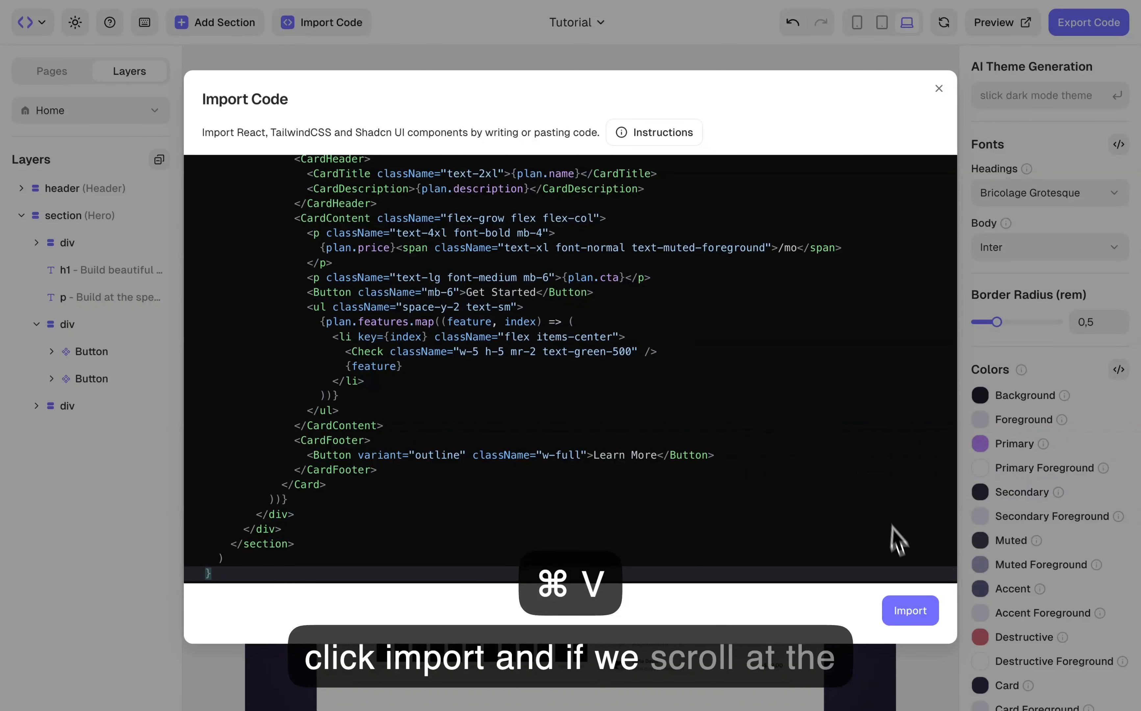
{"action": "left_click", "coordinate": [910, 614]}
{"action": "scroll", "coordinate": [917, 614], "scroll_direction": "down", "scroll_amount": 5}
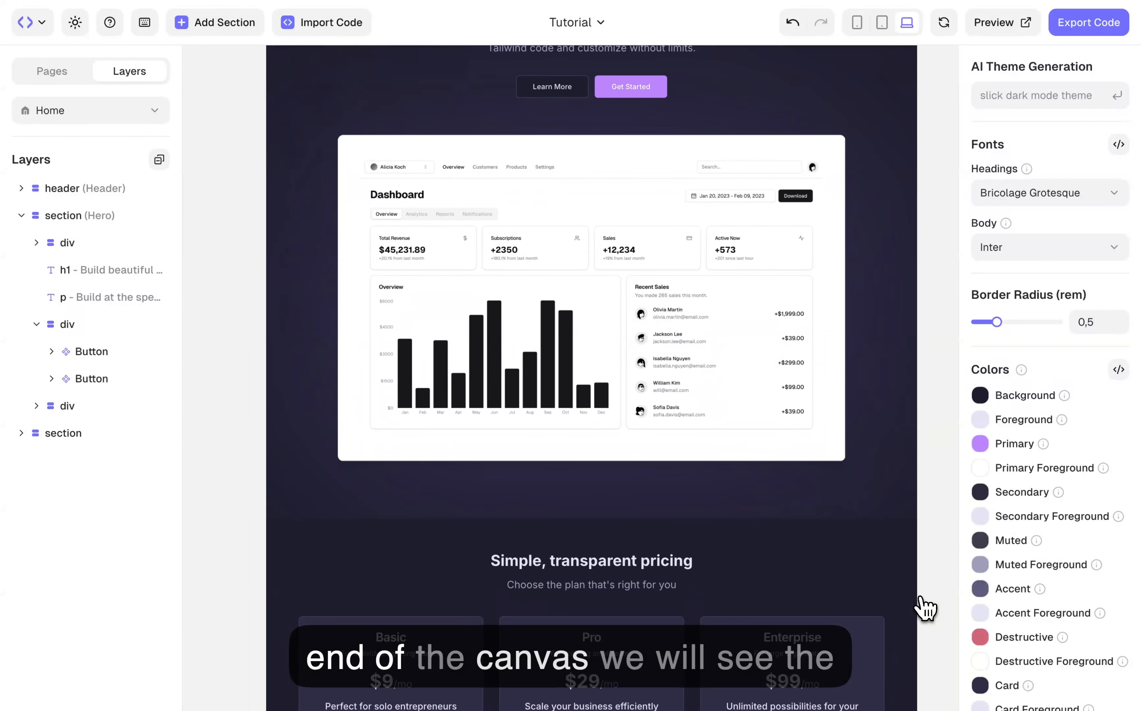
{"action": "scroll", "coordinate": [937, 597], "scroll_direction": "down", "scroll_amount": 8}
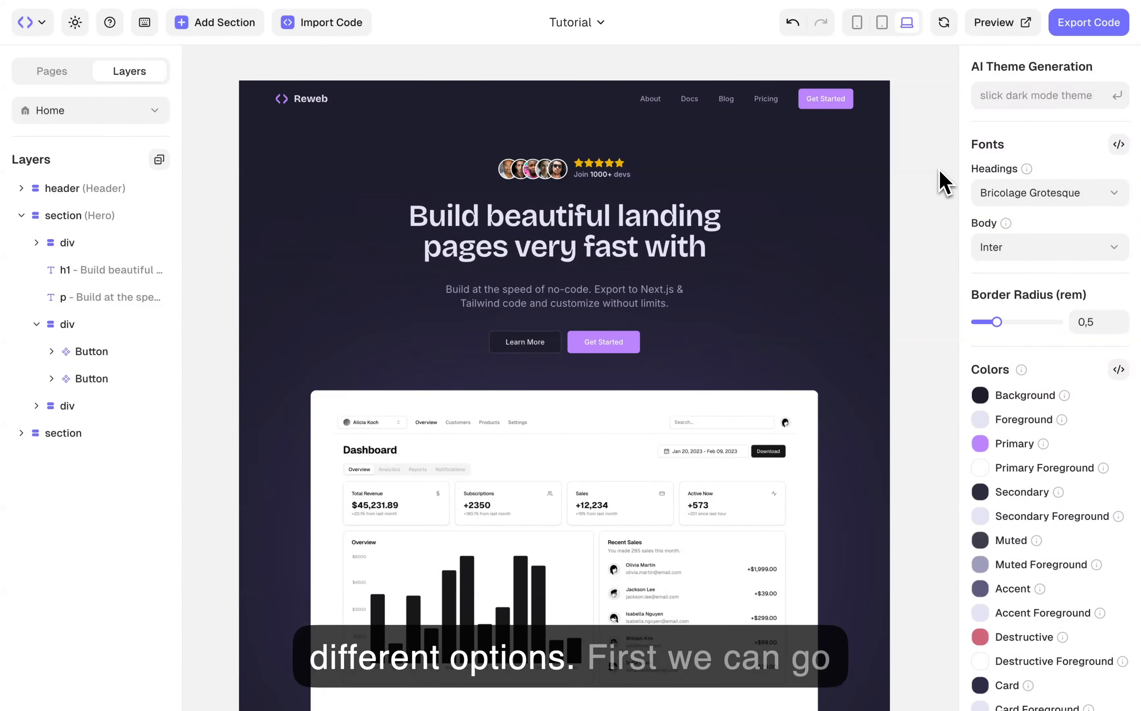
Export the website's code and unzip the downloaded app.zip in the Finder's Downloads folder.
{"action": "left_click", "coordinate": [1087, 29]}
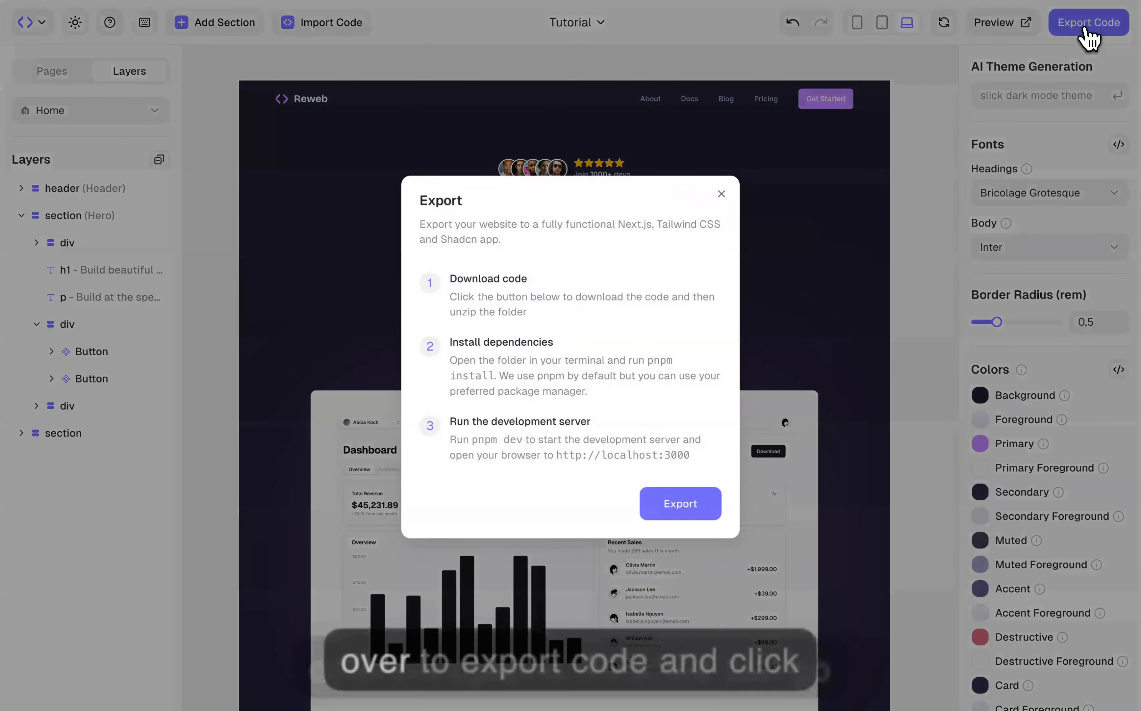
{"action": "left_click", "coordinate": [675, 507]}
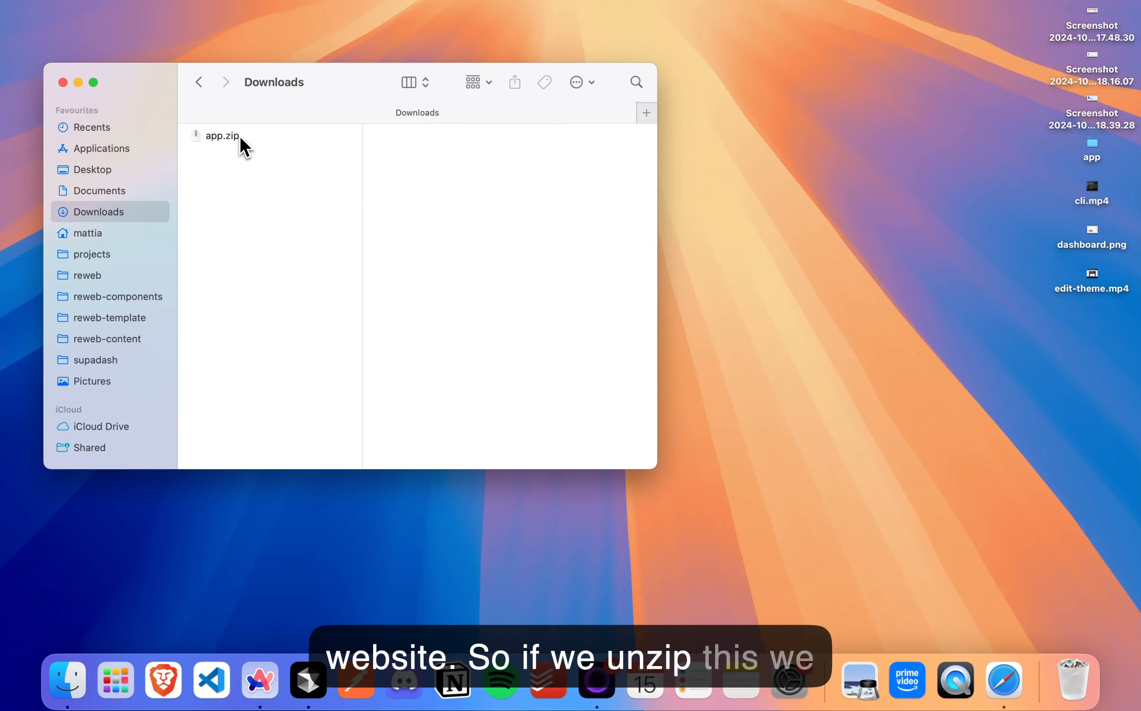
{"action": "left_click", "coordinate": [231, 138]}
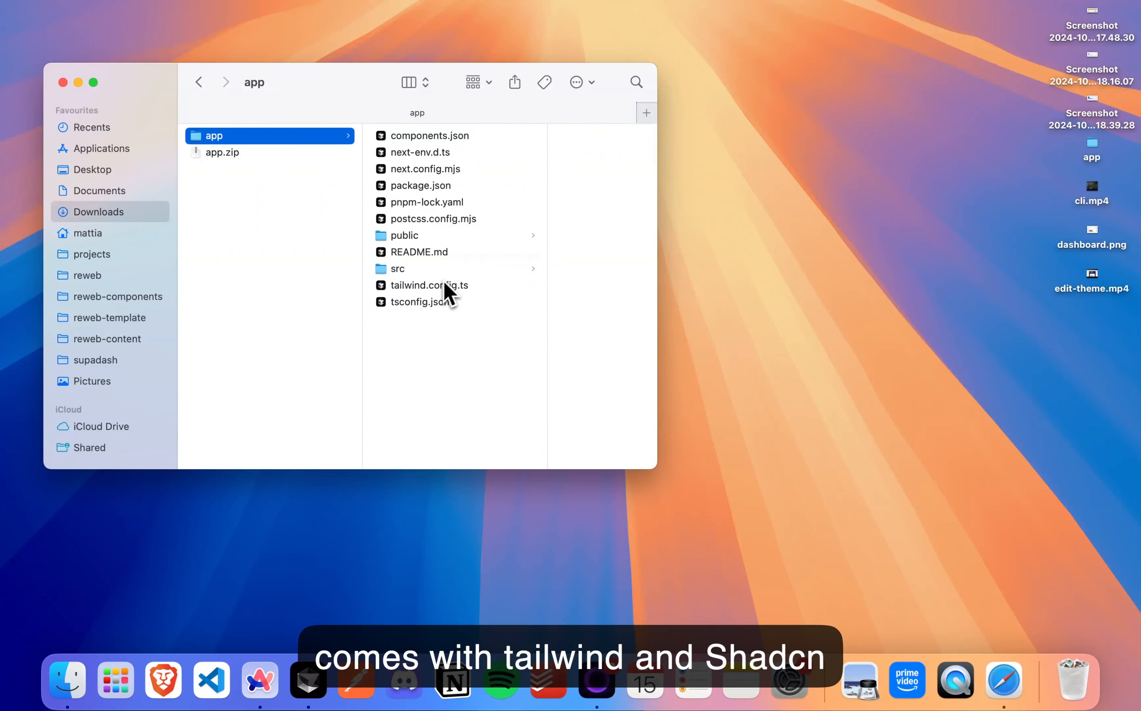
Look through the src folder and its components folder in the unzipped project.
{"action": "left_click", "coordinate": [436, 269]}
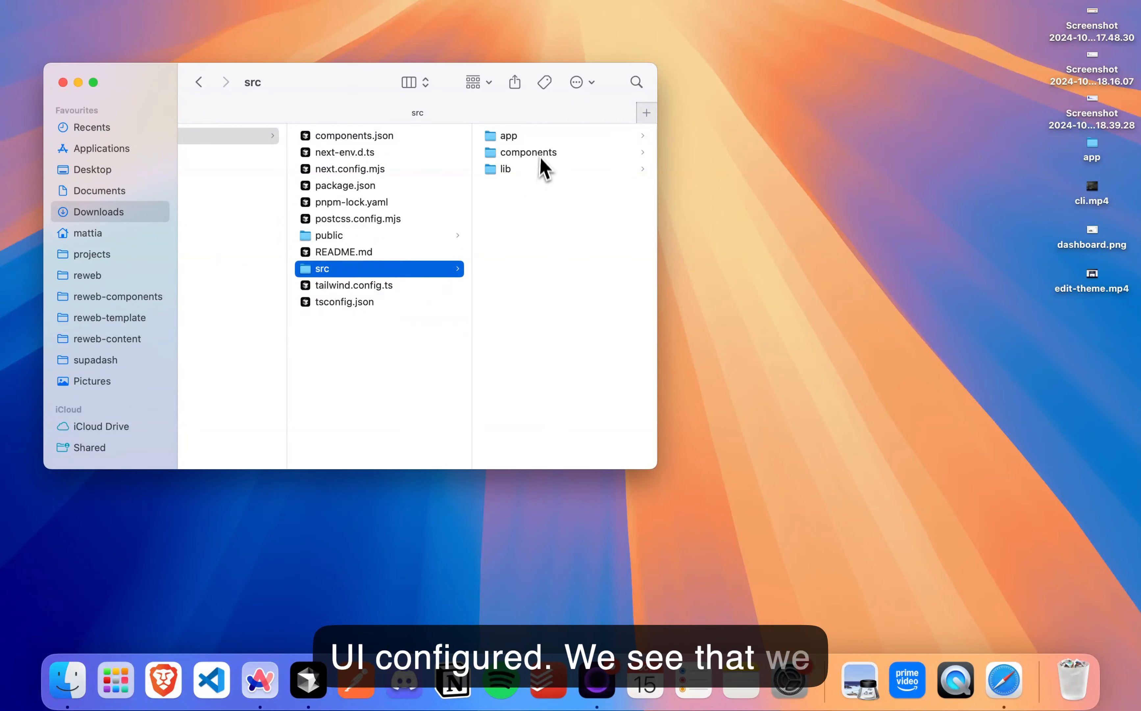
{"action": "key", "text": "Right"}
{"action": "left_click", "coordinate": [410, 155]}
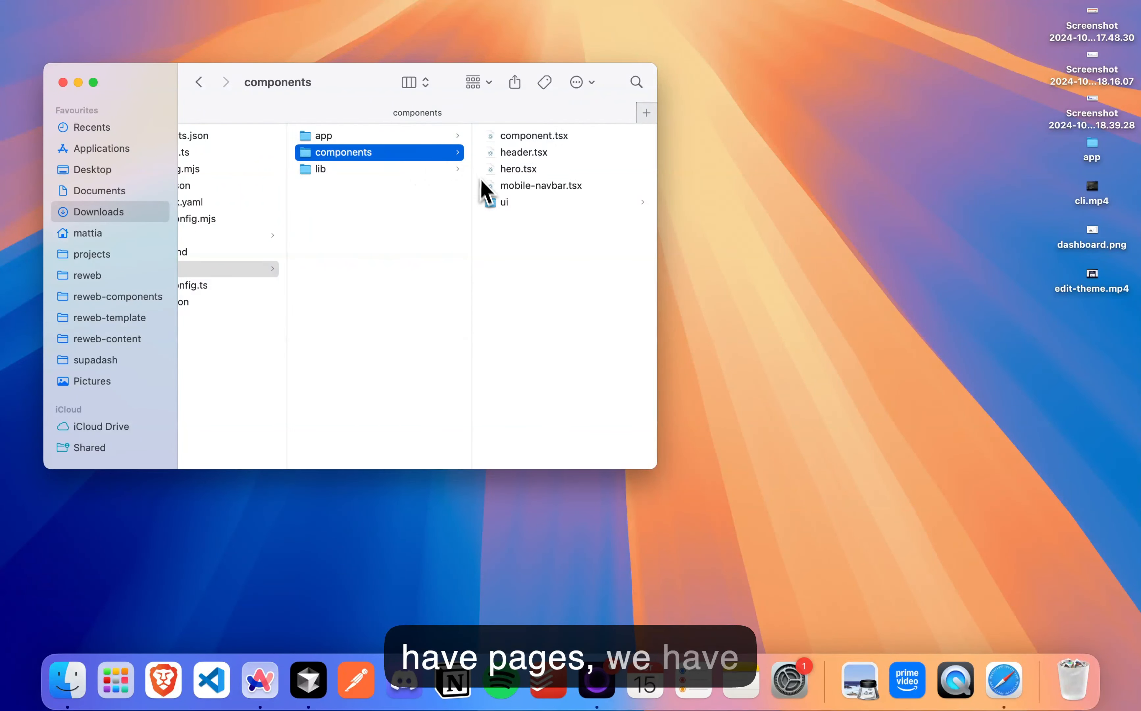
{"action": "key", "text": "Left"}
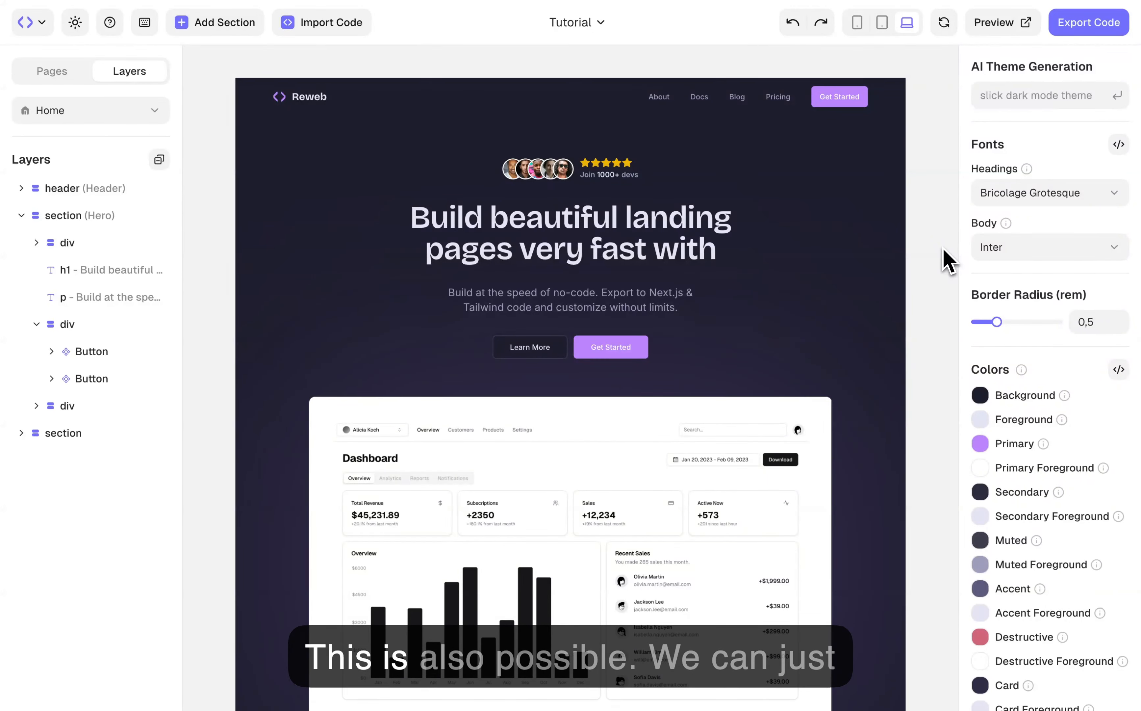
View the code of the Hero section in Reweb.
{"action": "right_click", "coordinate": [816, 192]}
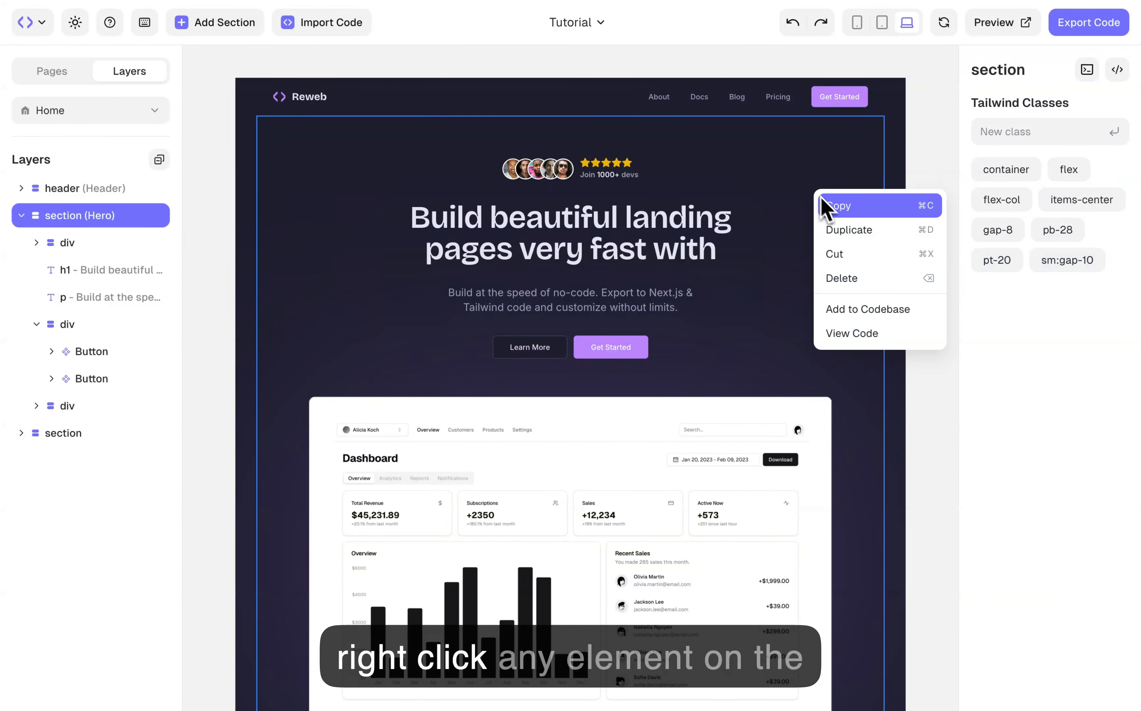
{"action": "left_click", "coordinate": [869, 333]}
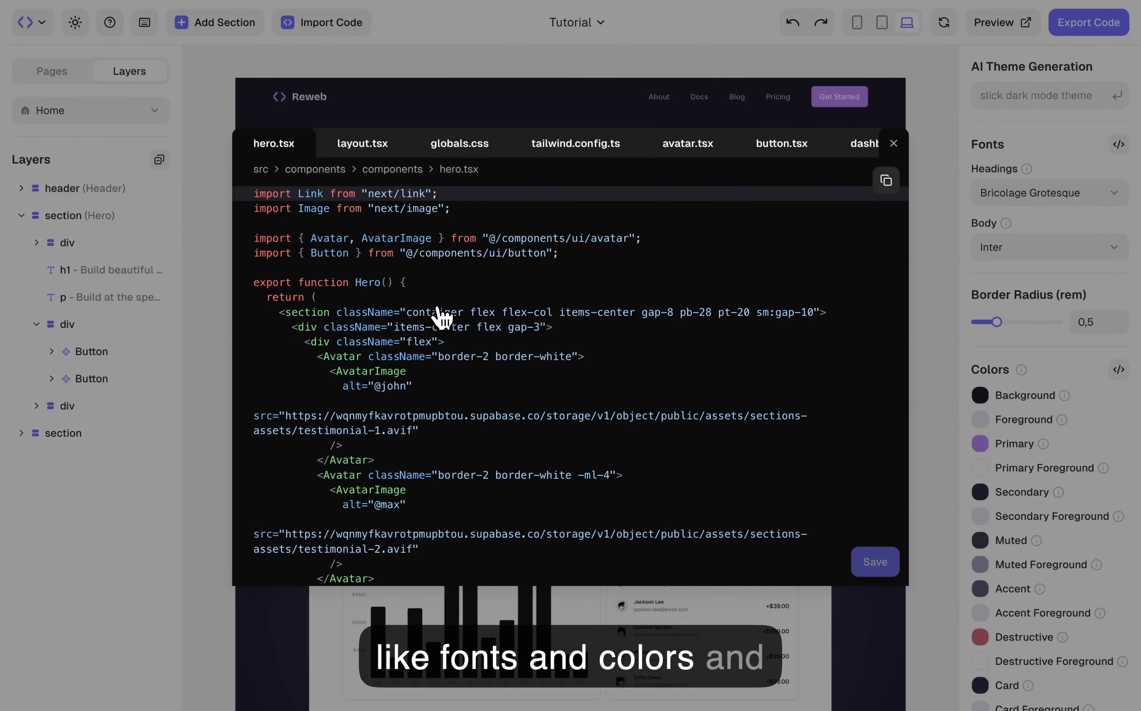
Remove the max-w-2xl class from the h1 heading in hero.tsx, save the code, and undo that change.
{"action": "scroll", "coordinate": [529, 346], "scroll_direction": "down", "scroll_amount": 10}
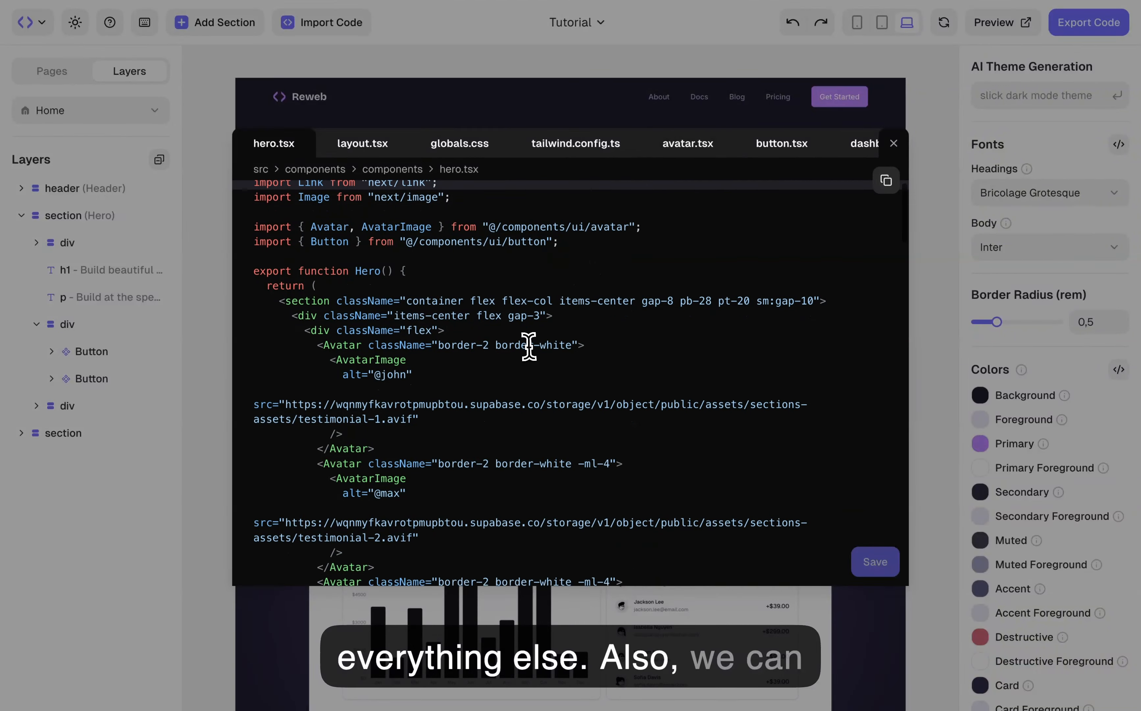
{"action": "scroll", "coordinate": [492, 385], "scroll_direction": "down", "scroll_amount": 15}
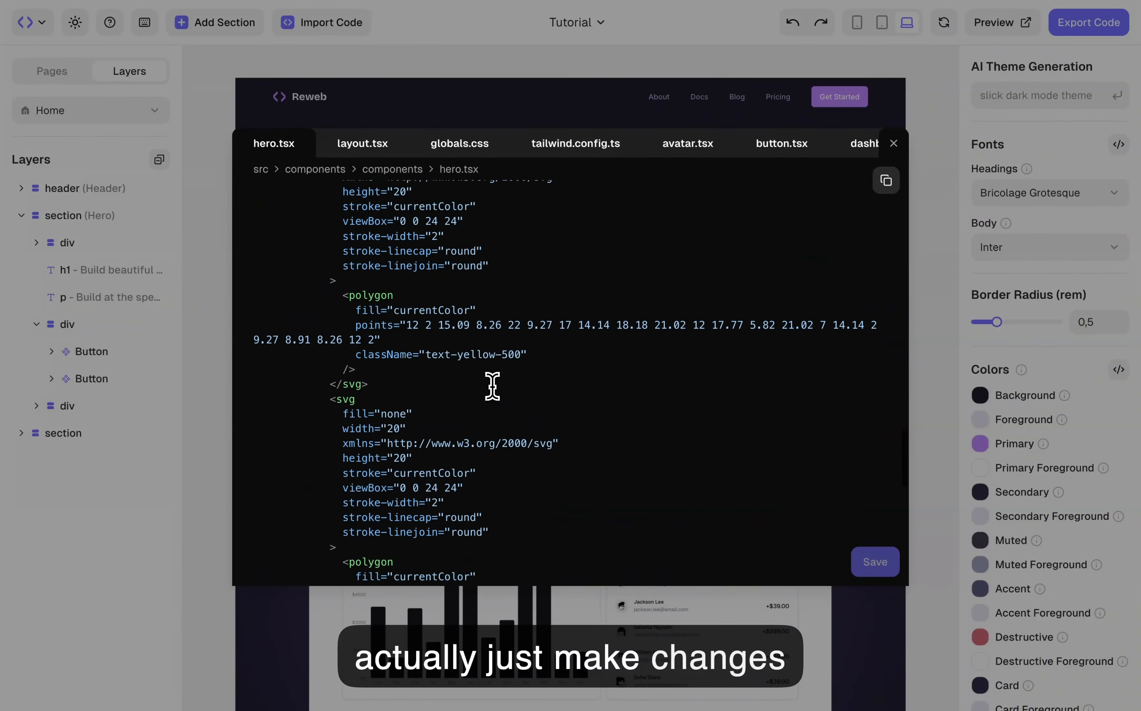
{"action": "scroll", "coordinate": [493, 385], "scroll_direction": "up", "scroll_amount": 3}
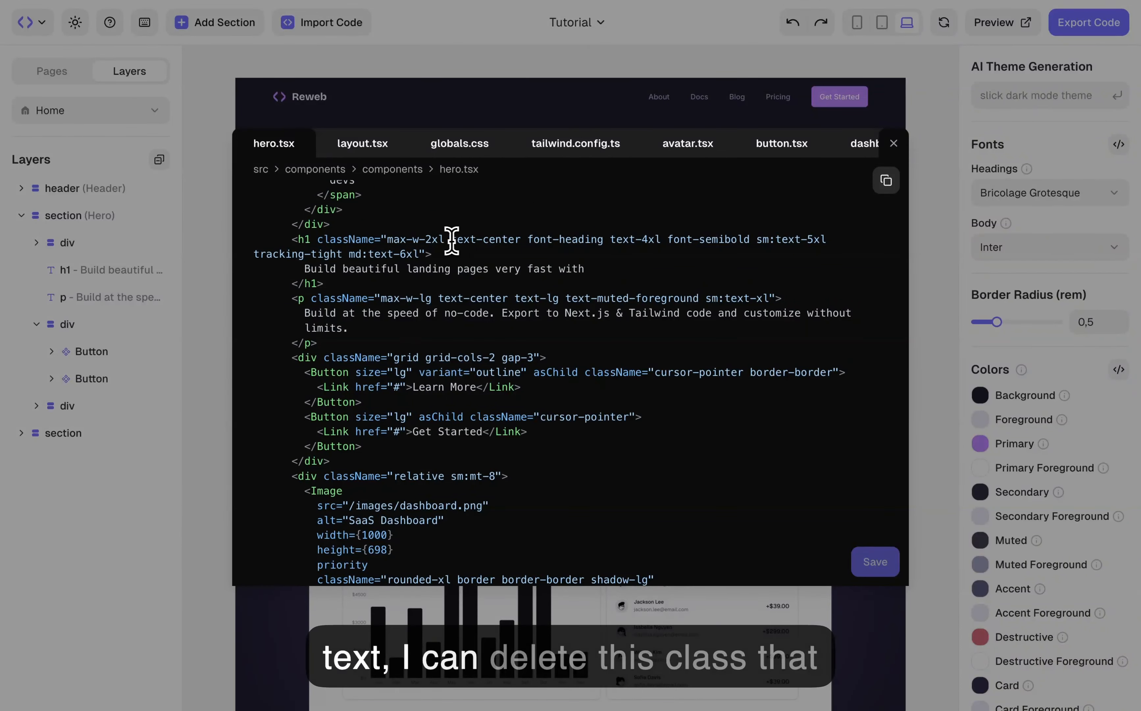
{"action": "left_click_drag", "start_coordinate": [448, 241], "coordinate": [387, 240]}
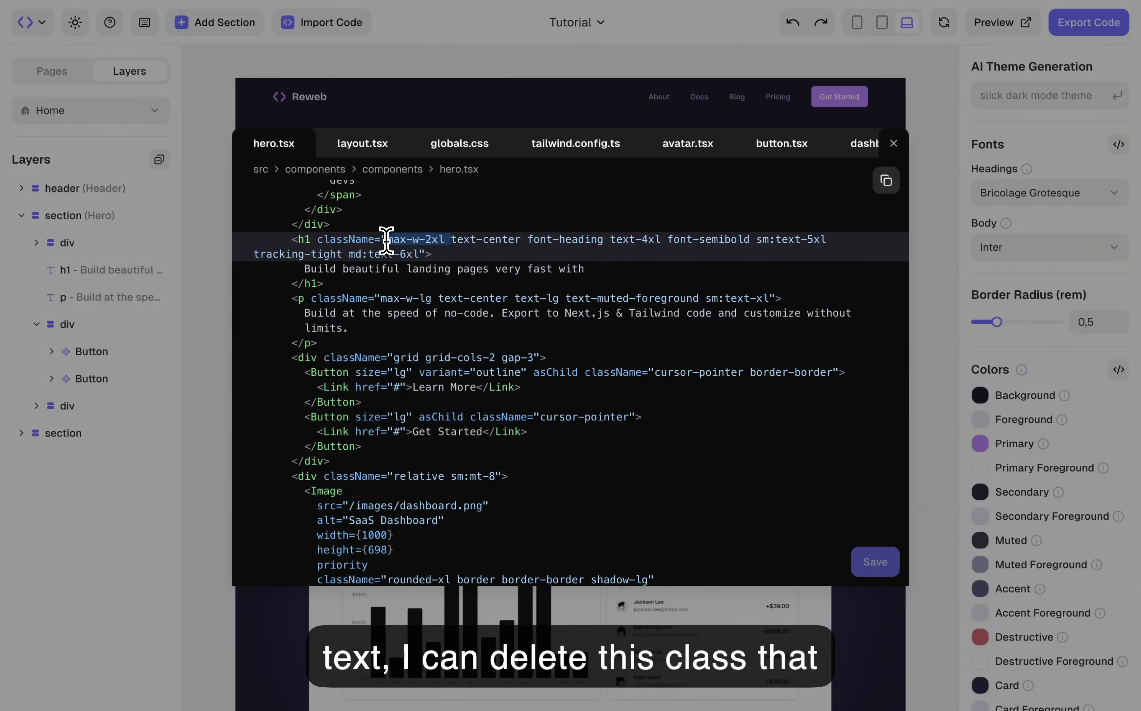
{"action": "key", "text": "BackSpace"}
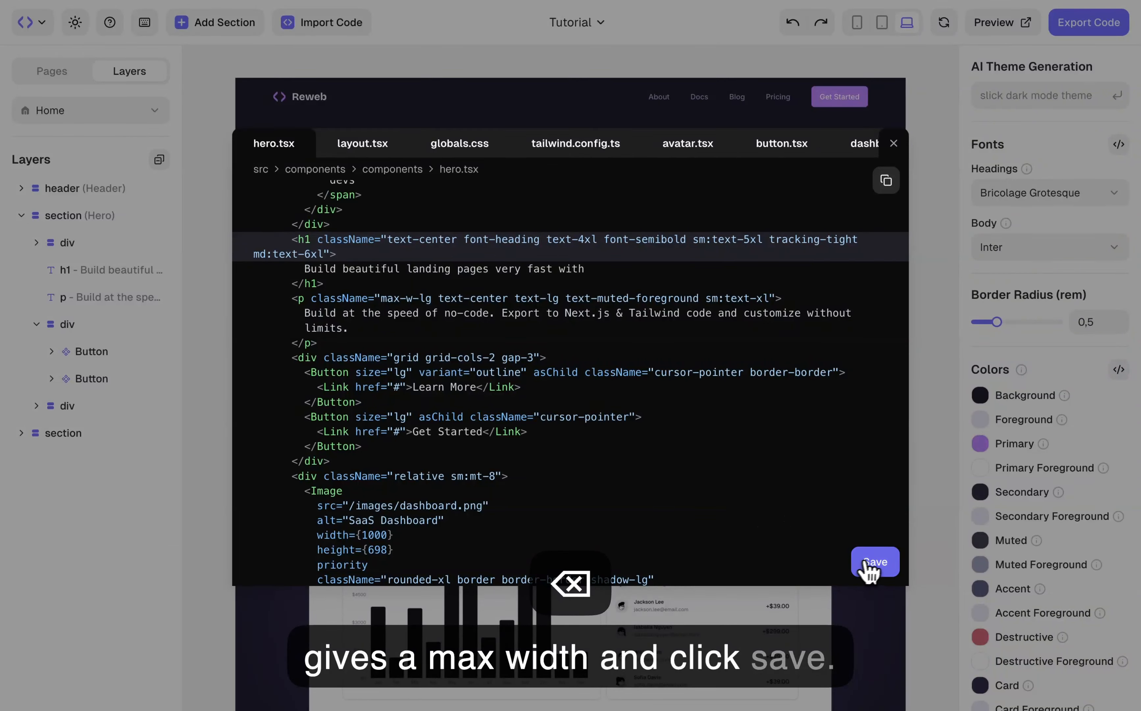
{"action": "left_click", "coordinate": [875, 562]}
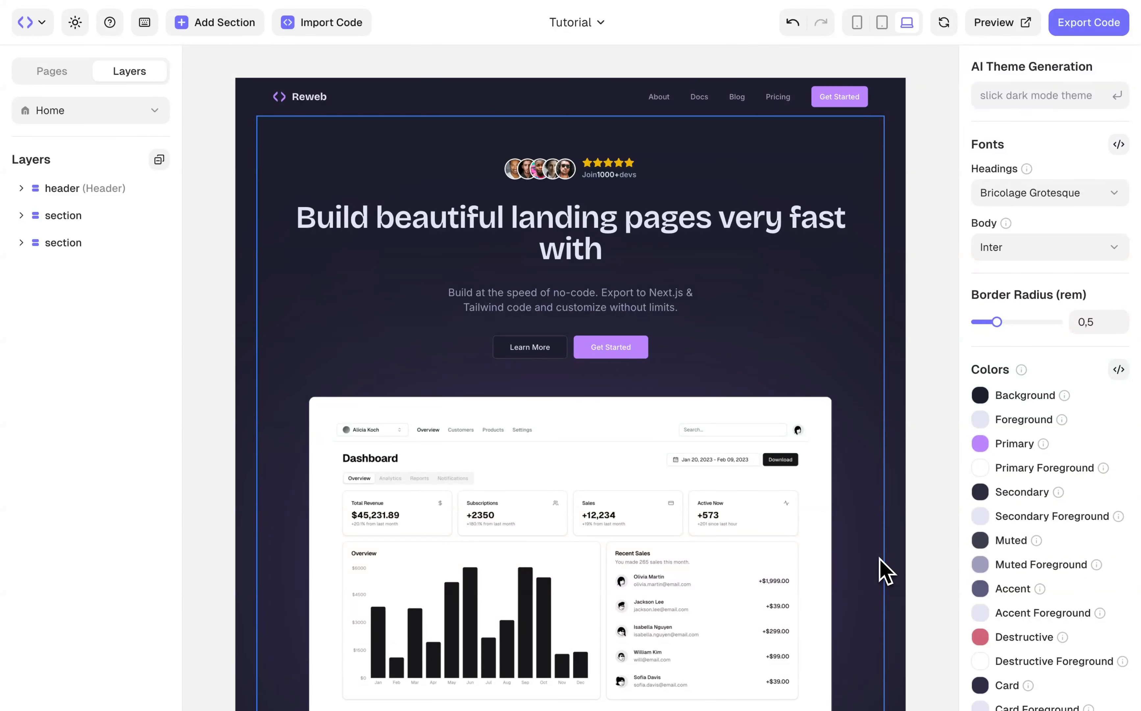
{"action": "key", "text": "ctrl+z"}
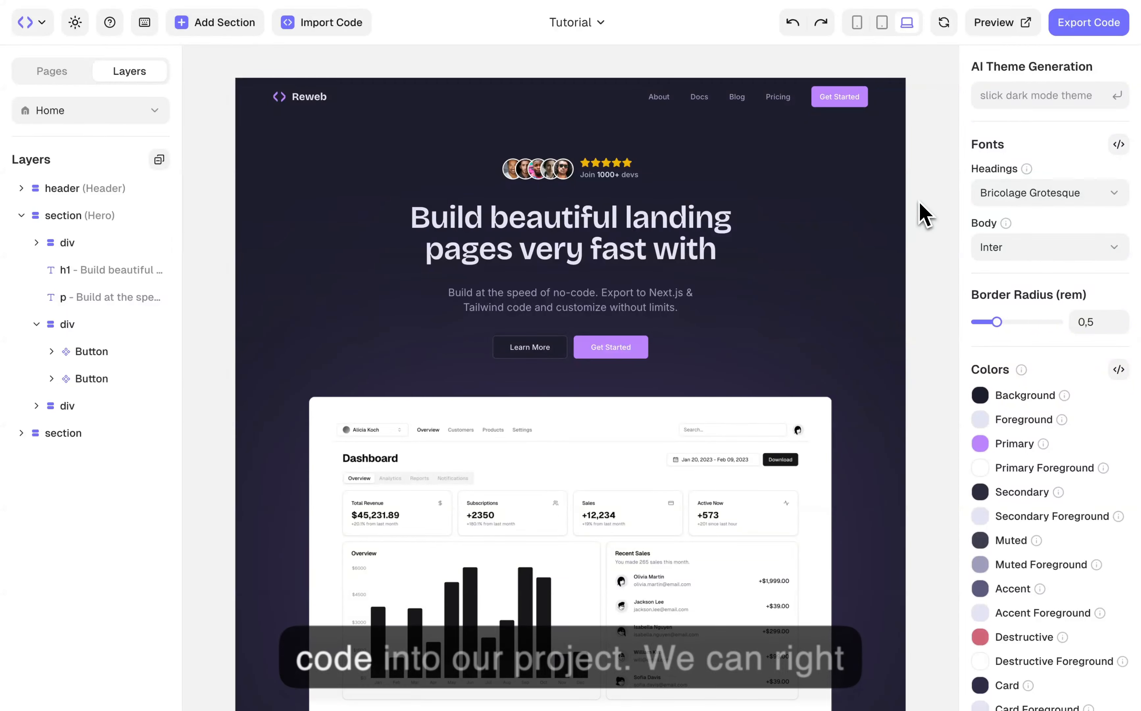
View the Add to Codebase command for the Hero section and close its dialog.
{"action": "right_click", "coordinate": [793, 187]}
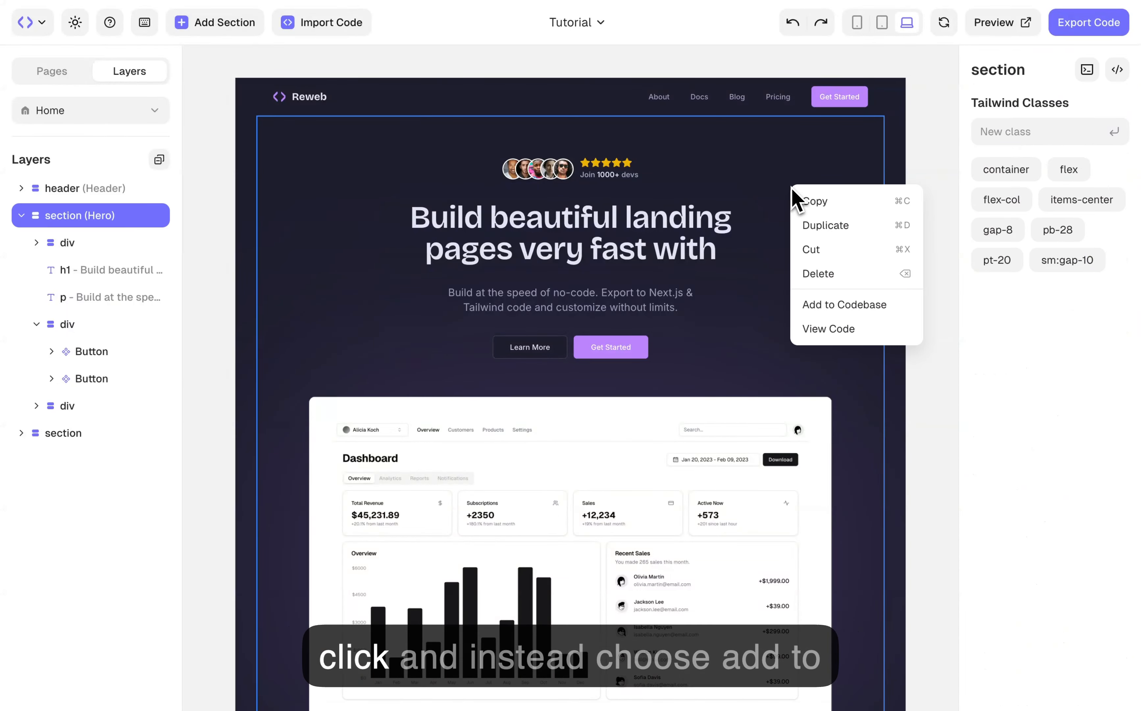
{"action": "left_click", "coordinate": [862, 305]}
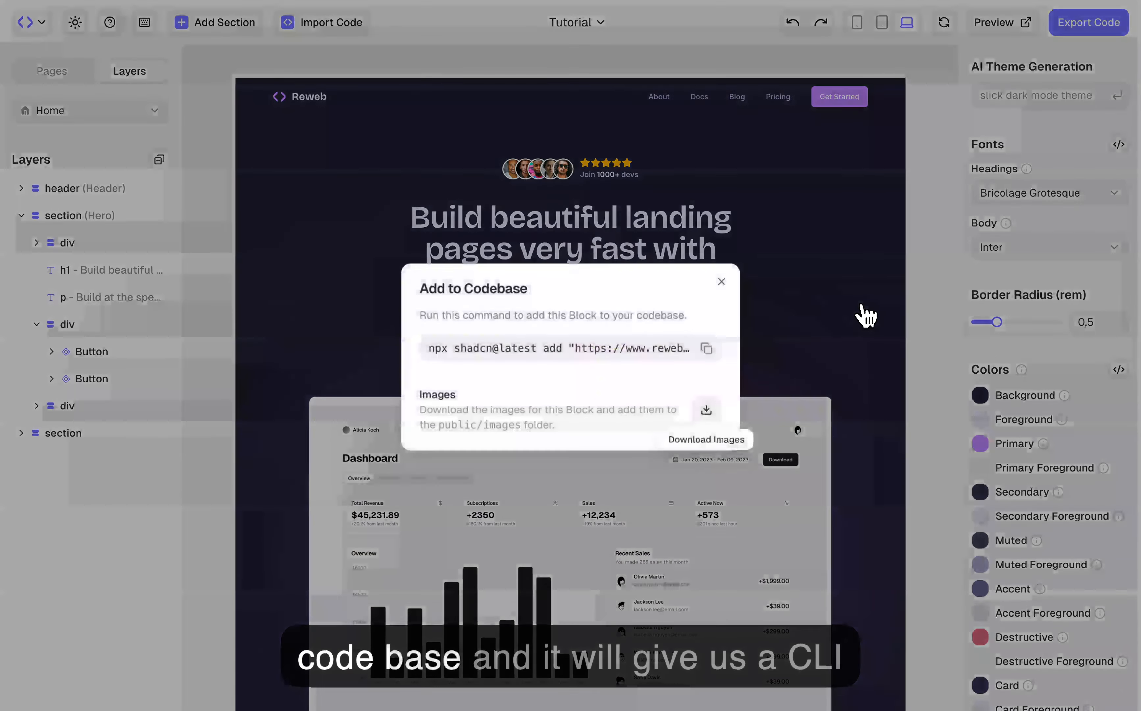
{"action": "left_click", "coordinate": [580, 354]}
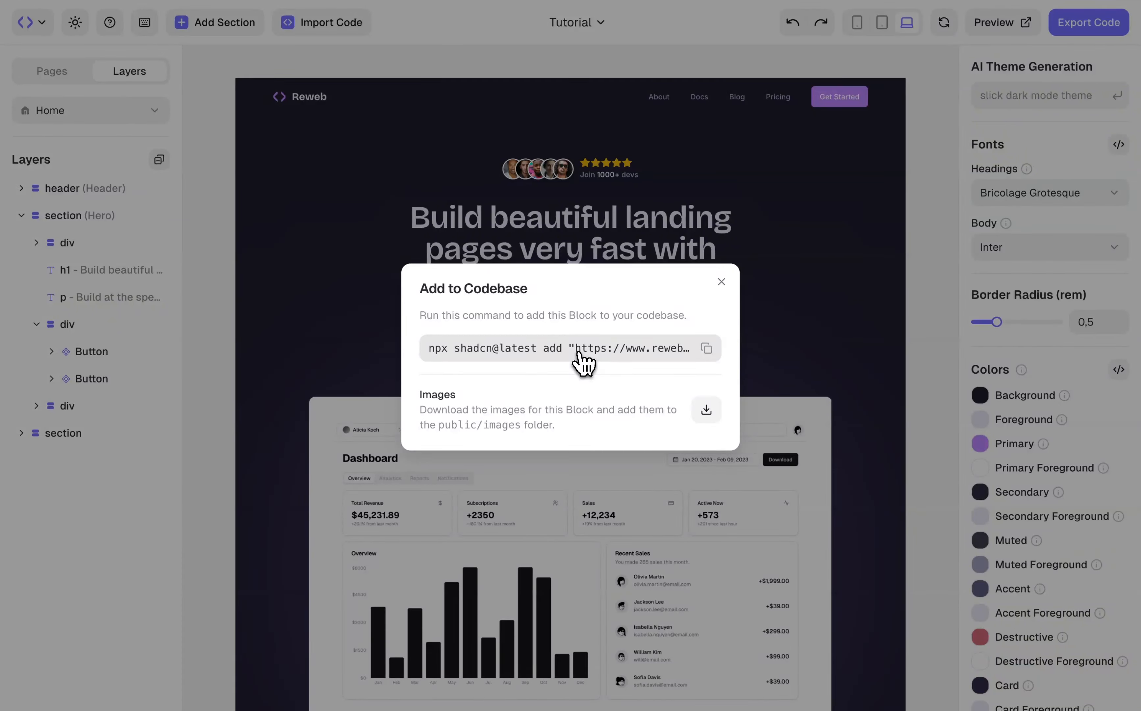
{"action": "key", "text": "Escape"}
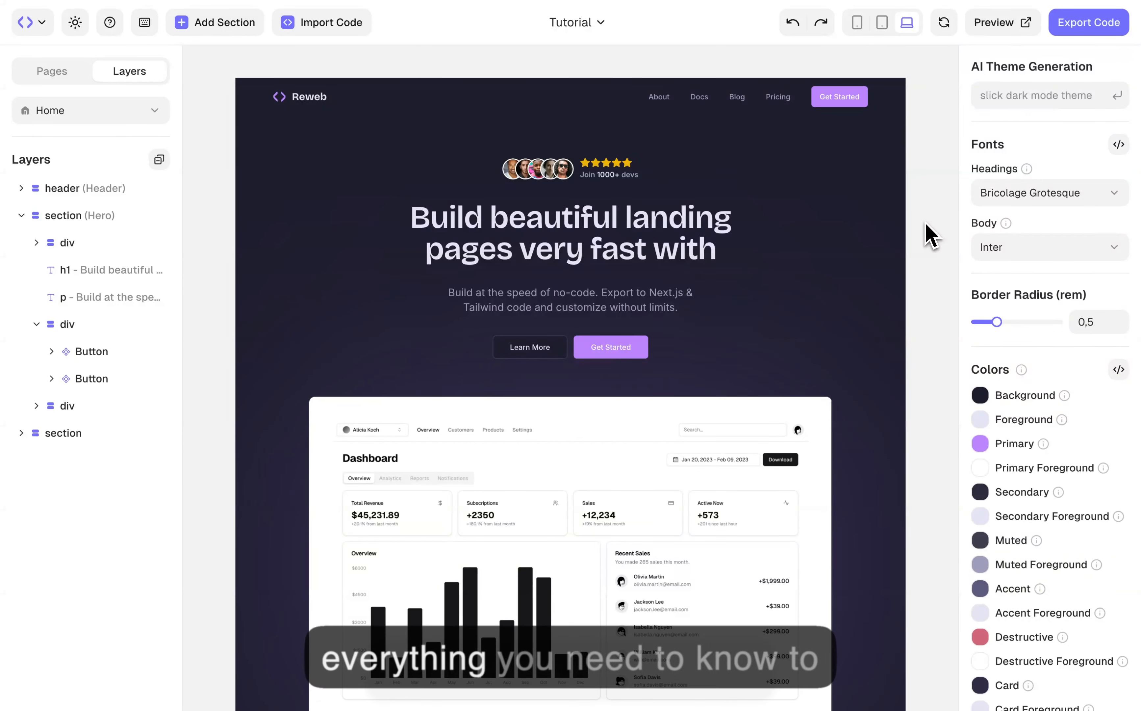